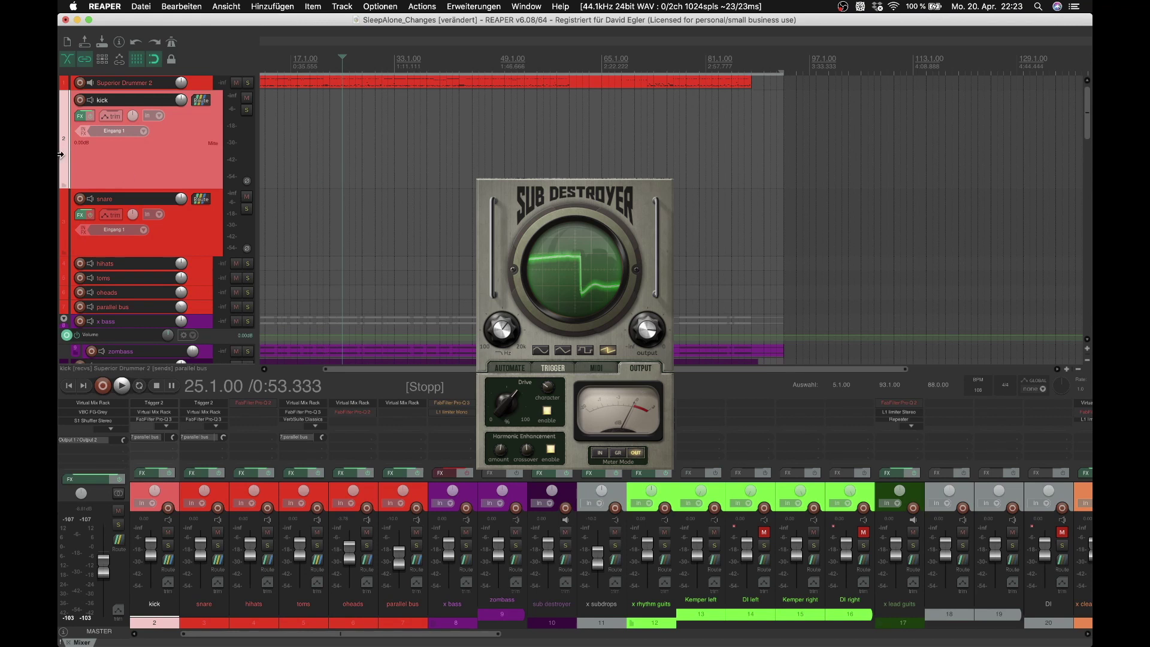
scroll(418, 202, down, 5)
scroll(417, 202, down, 5)
scroll(417, 201, down, 5)
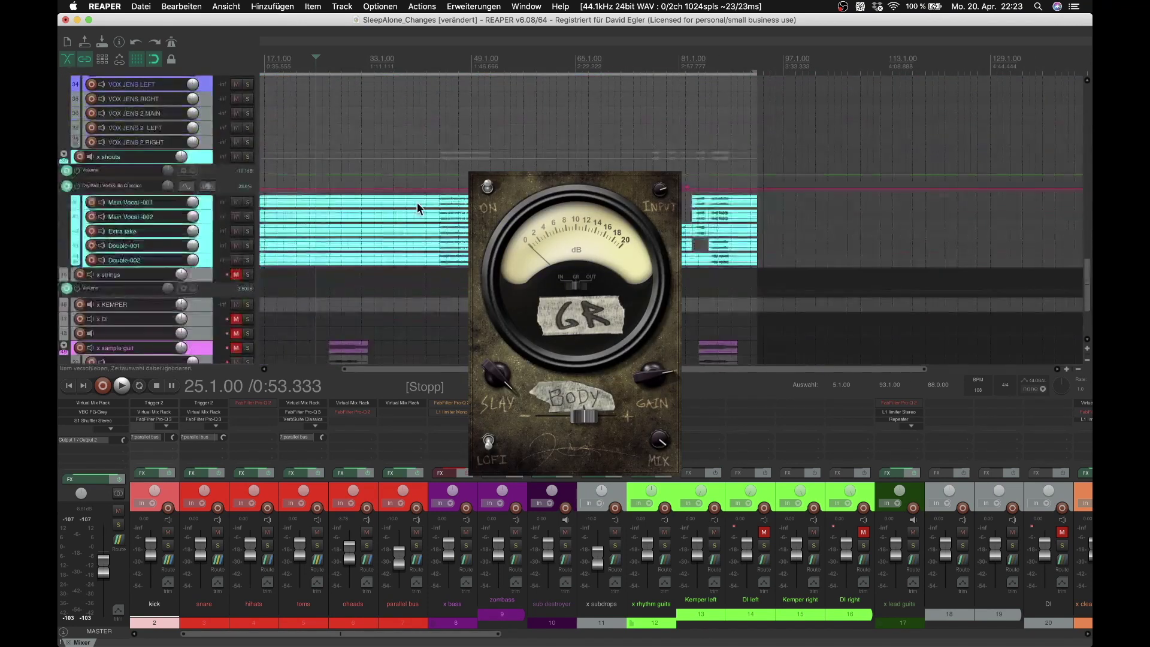
scroll(62, 129, up, 5)
scroll(61, 128, up, 5)
scroll(62, 129, up, 5)
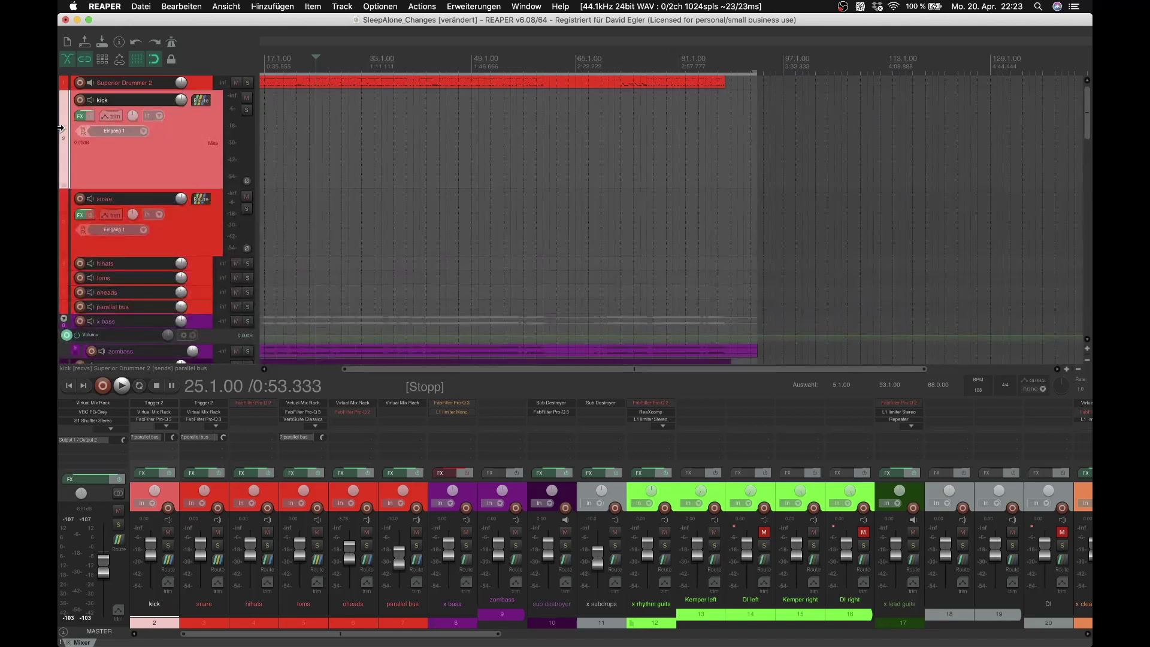
- Inspect the kick track's effects chain and its Transify plugin, then close it
click(81, 115)
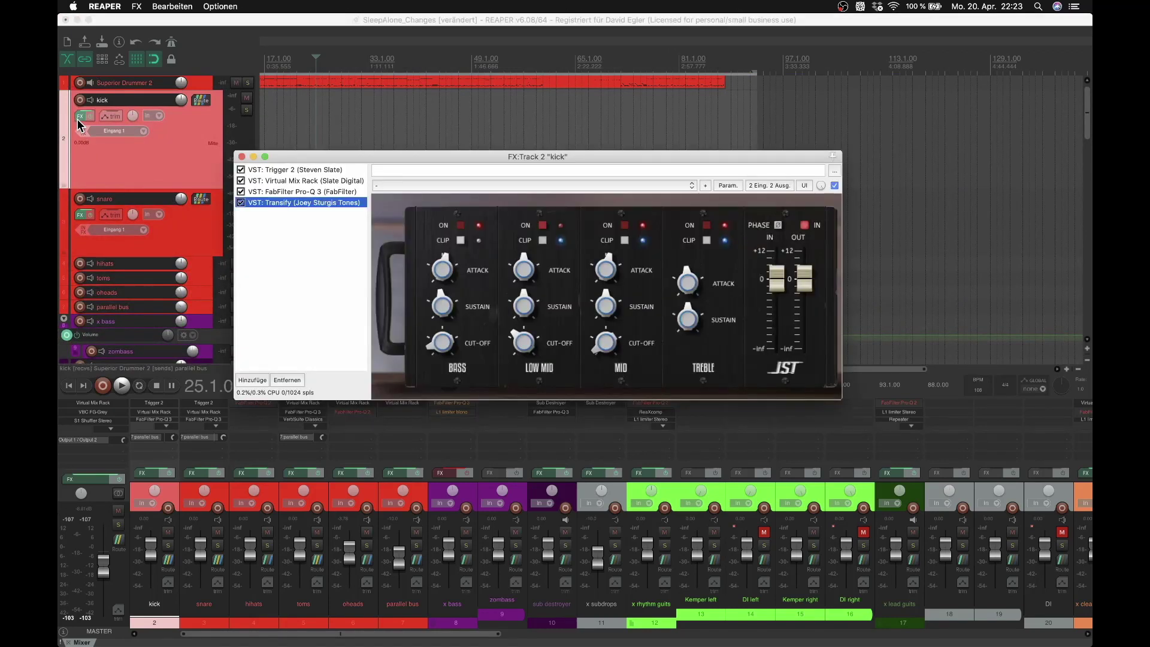
drag(437, 158, 466, 98)
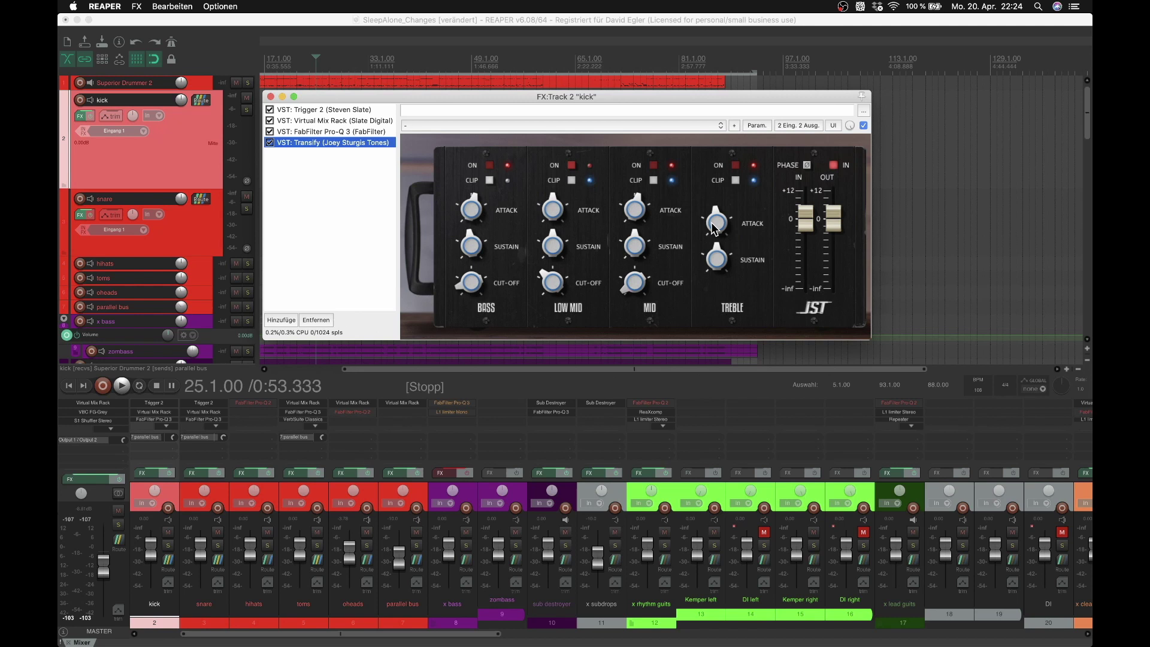
click(470, 209)
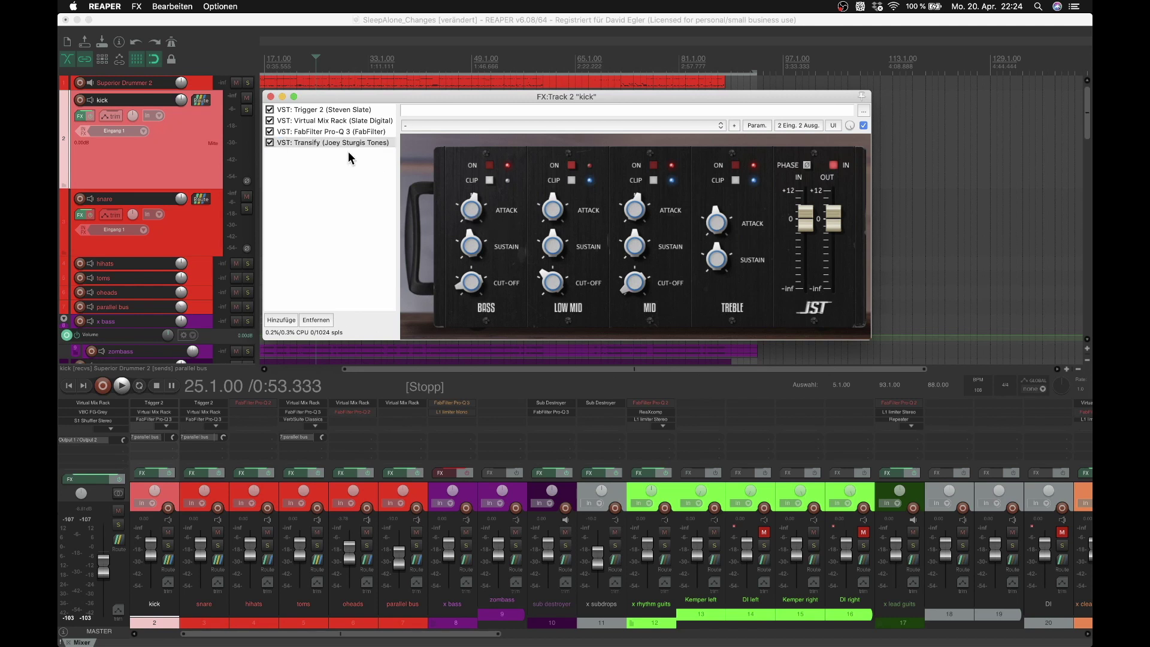
click(271, 97)
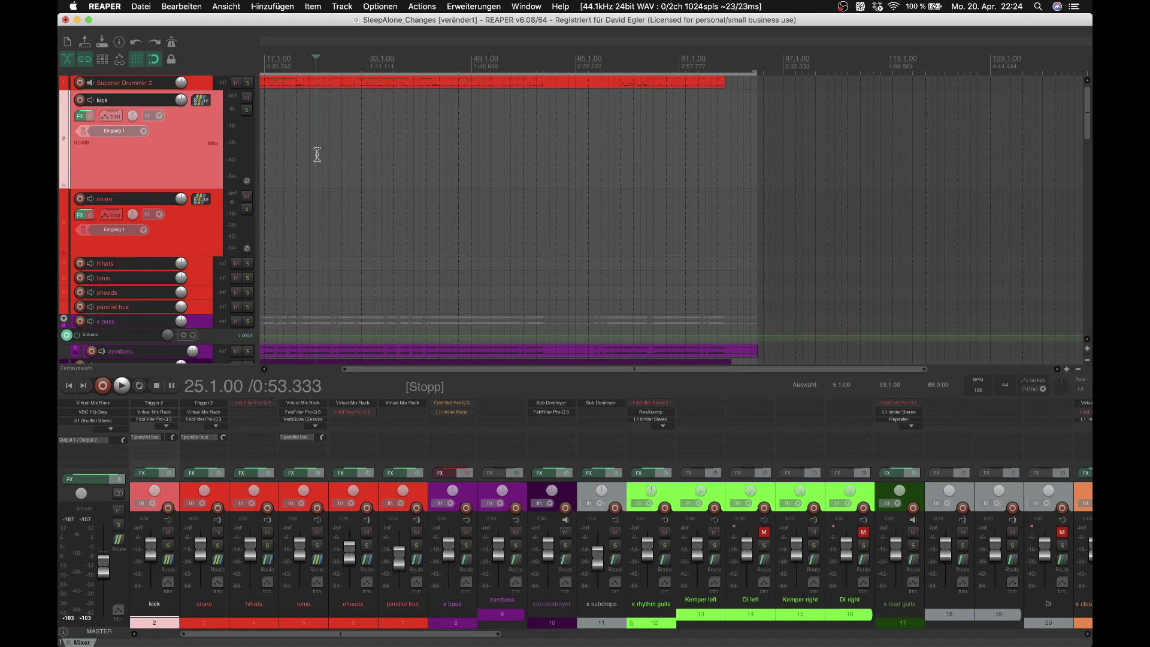
- Play the soloed kick with its Transify plugin bypassed, then stop playback
click(246, 110)
key(space)
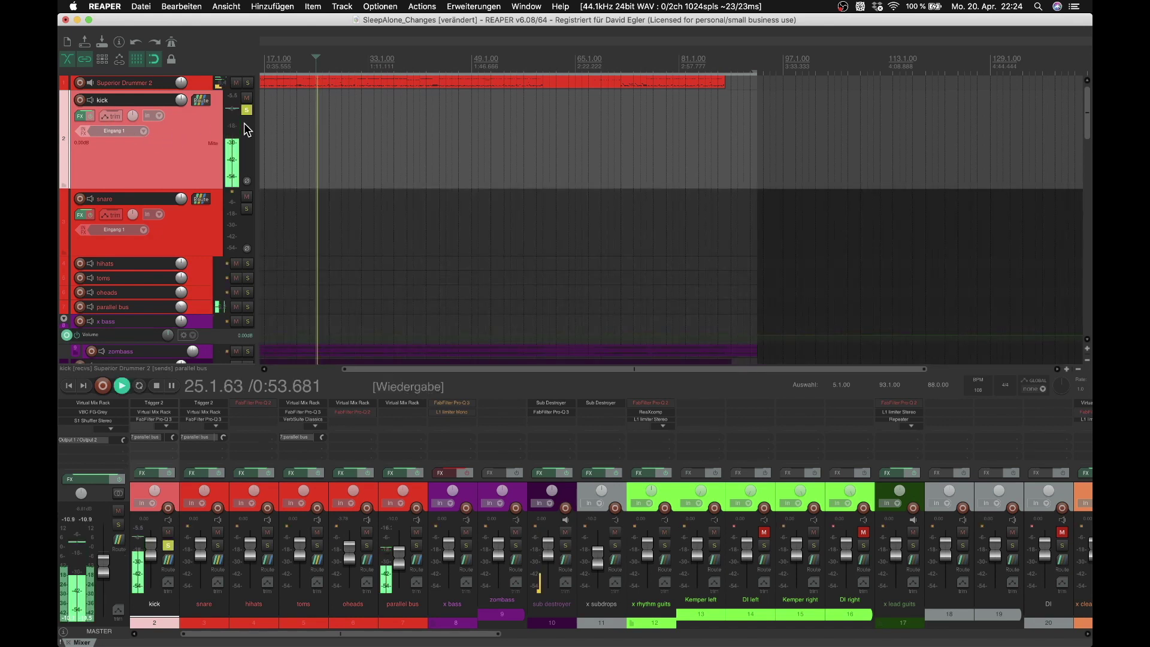
click(81, 117)
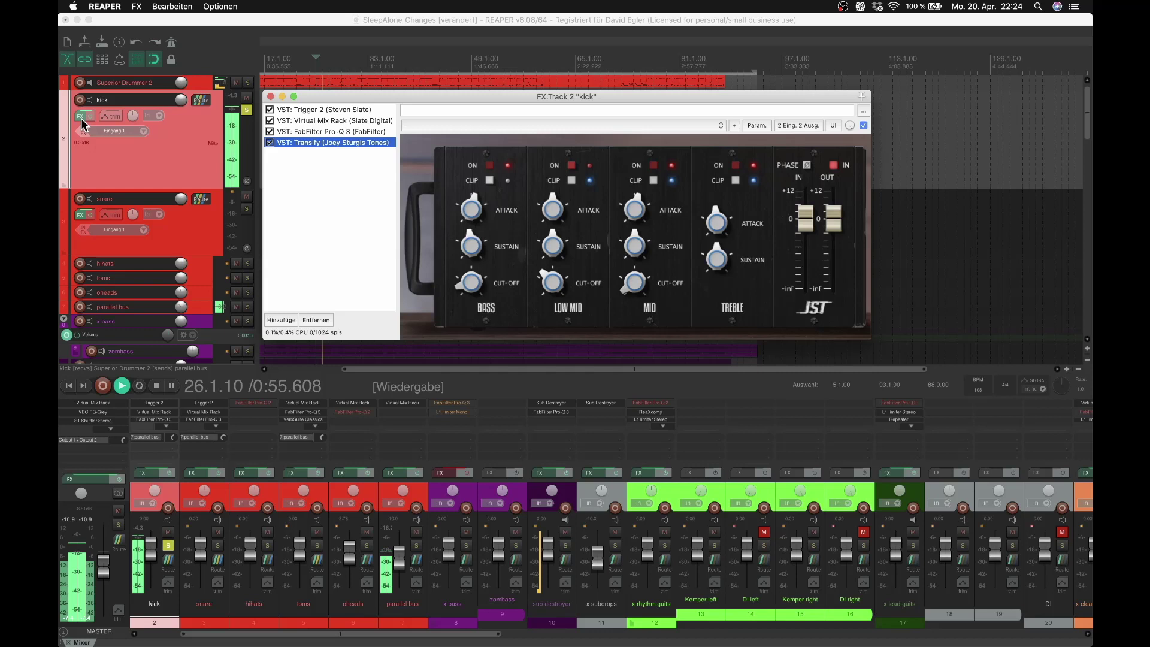
click(270, 143)
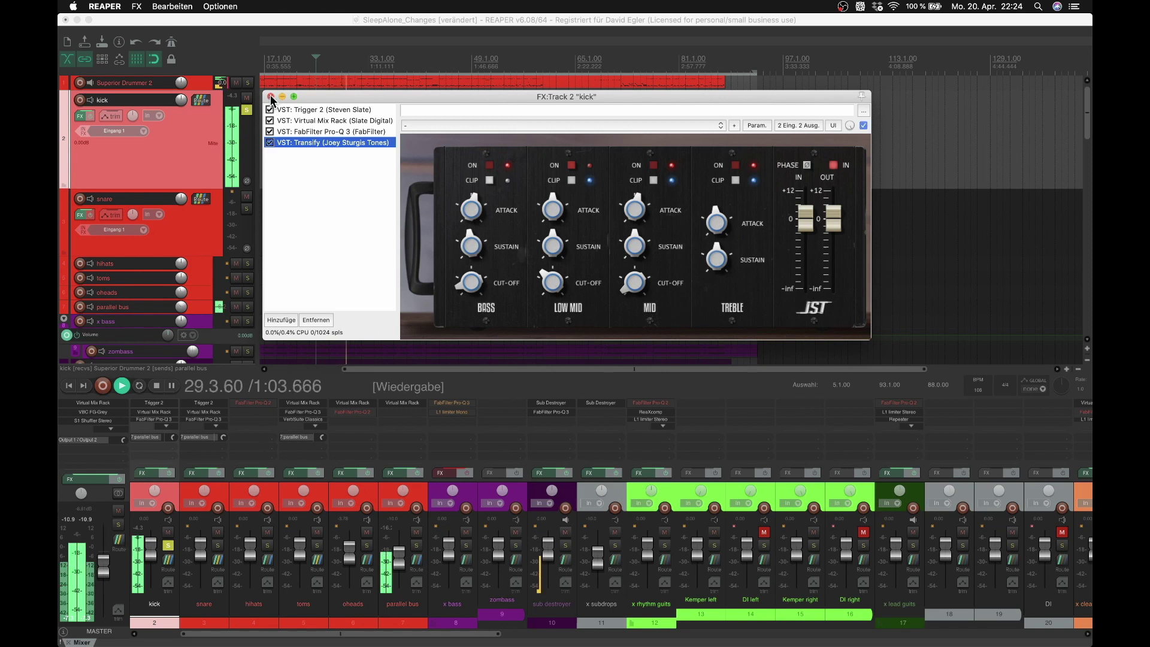
key(Escape)
key(space)
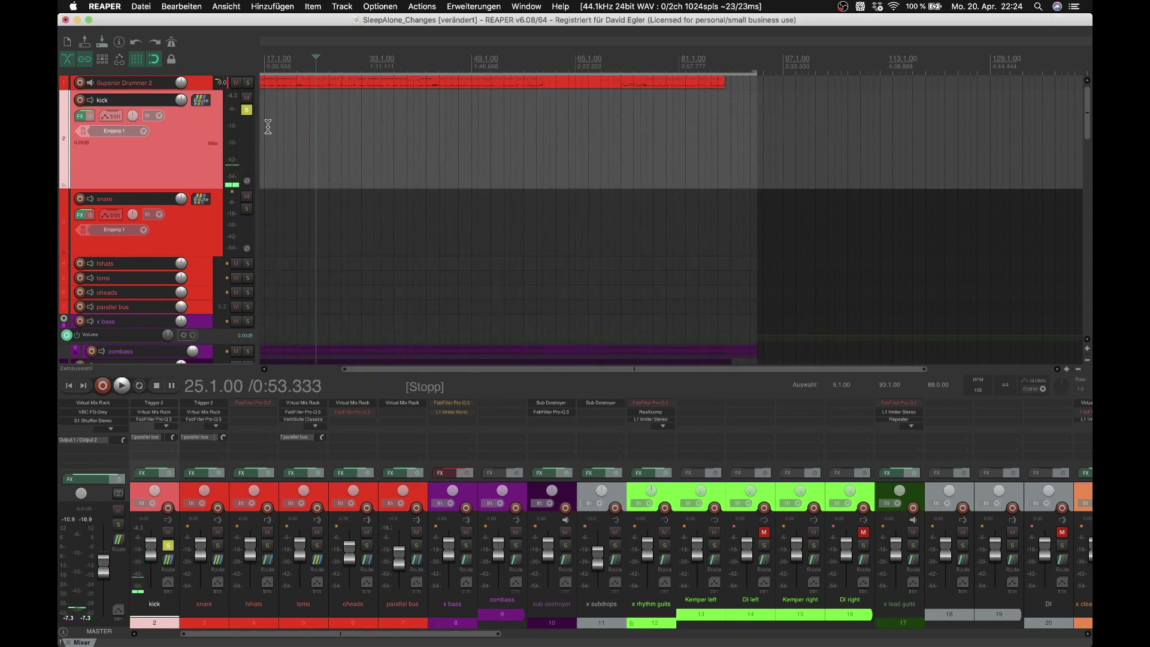
click(80, 213)
drag(385, 96, 579, 96)
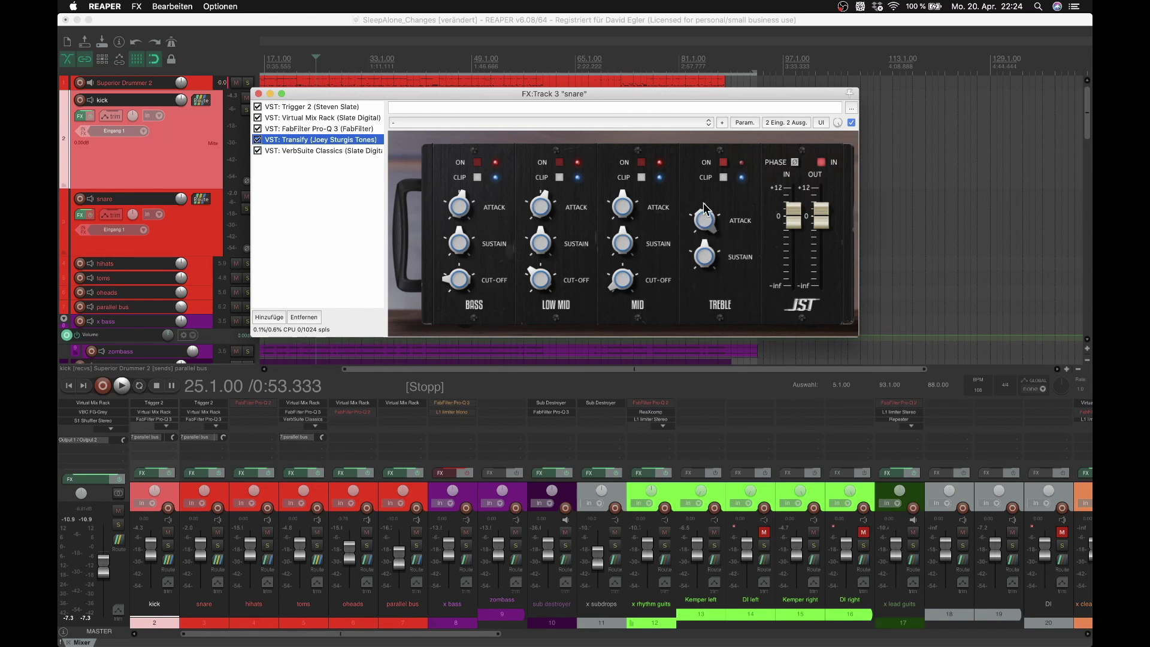
click(698, 228)
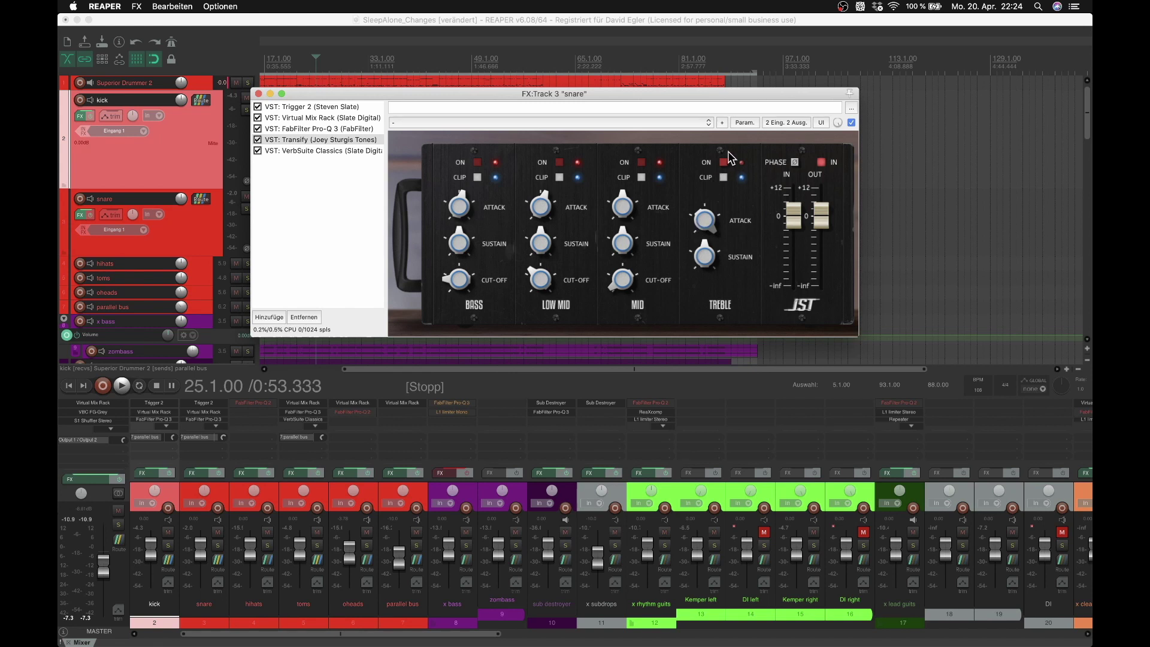
click(258, 93)
scroll(372, 129, down, 5)
scroll(372, 129, left, 3)
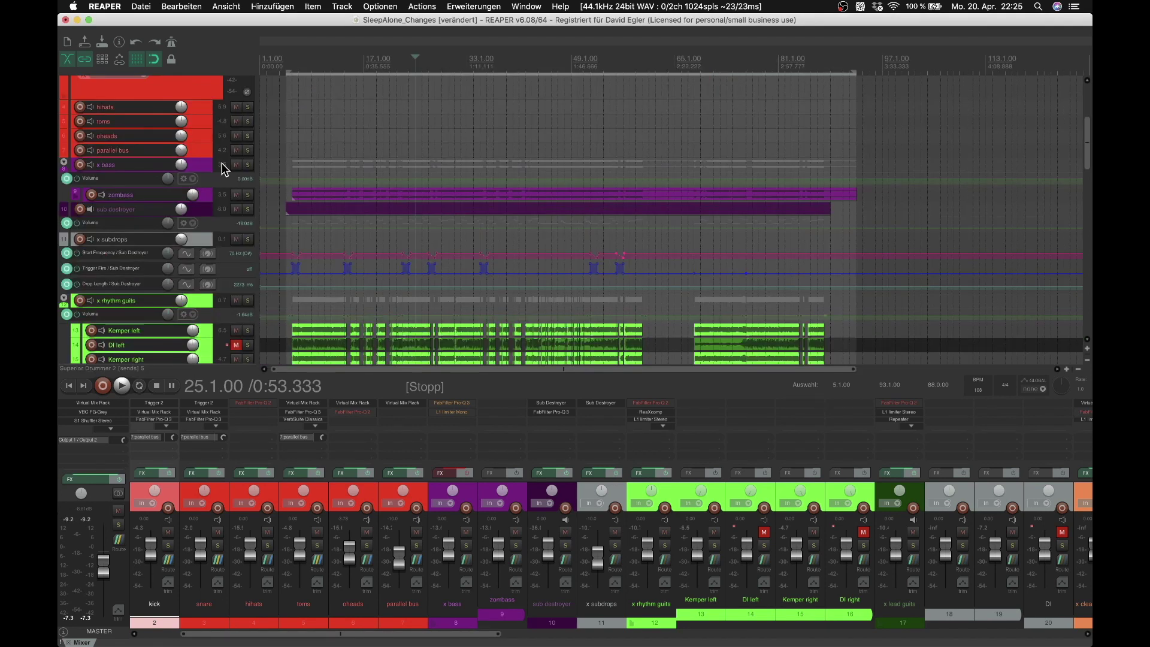
- Enlarge the x bass track slightly and the sub destroyer track much more
drag(204, 176, 192, 222)
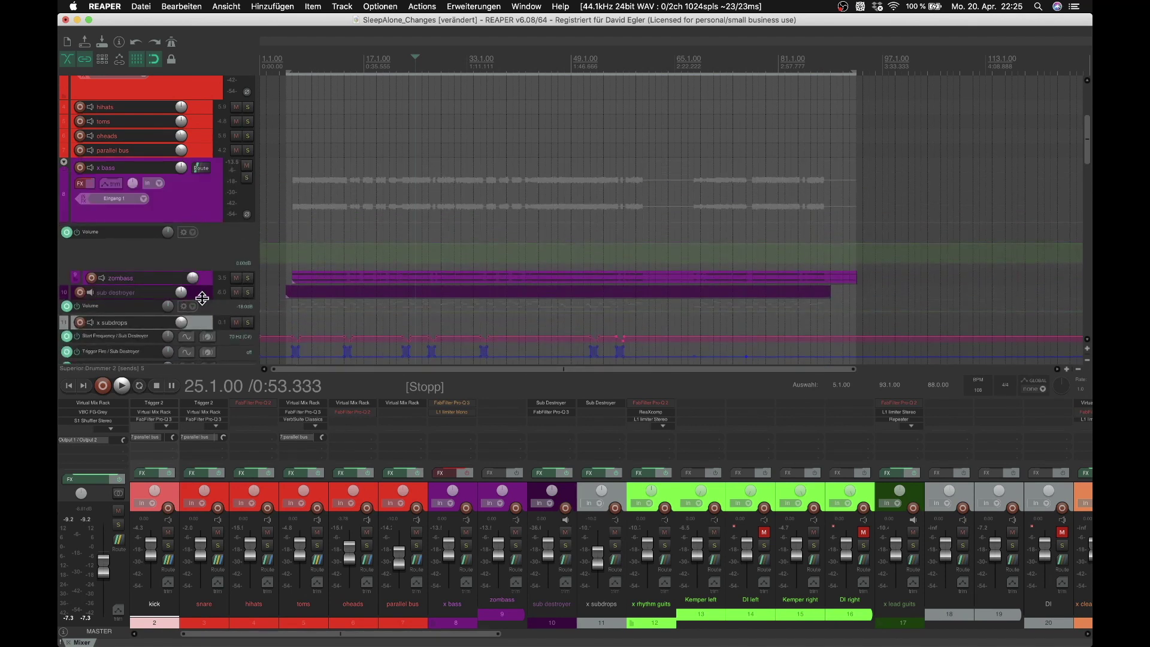
drag(201, 299, 198, 359)
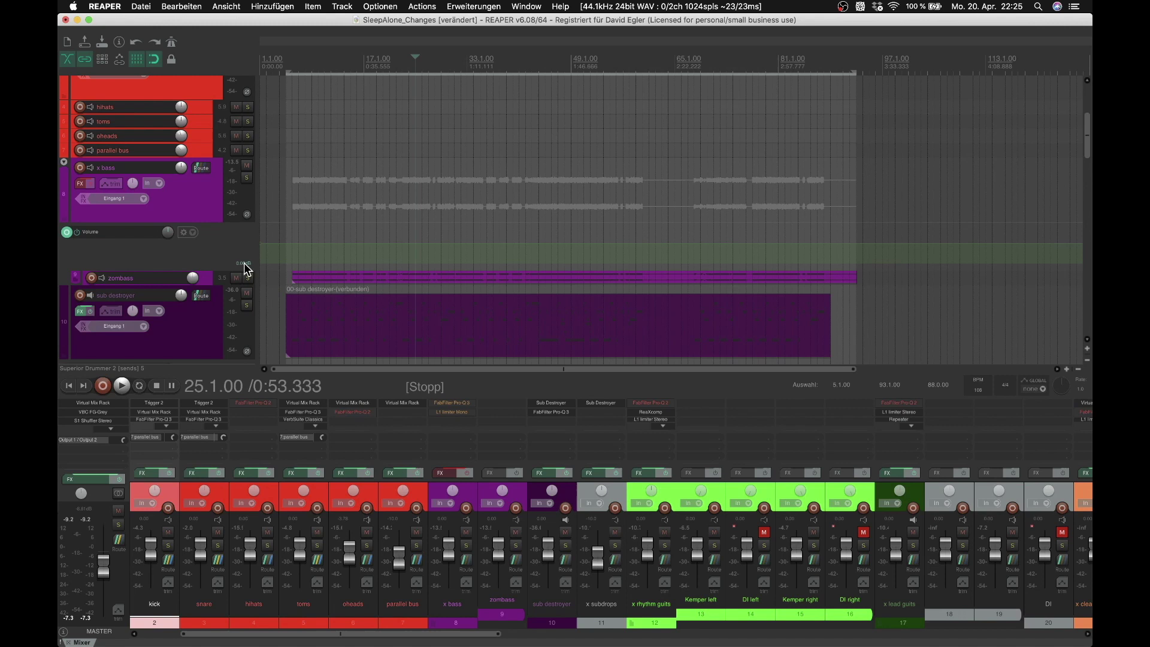
scroll(168, 225, down, 3)
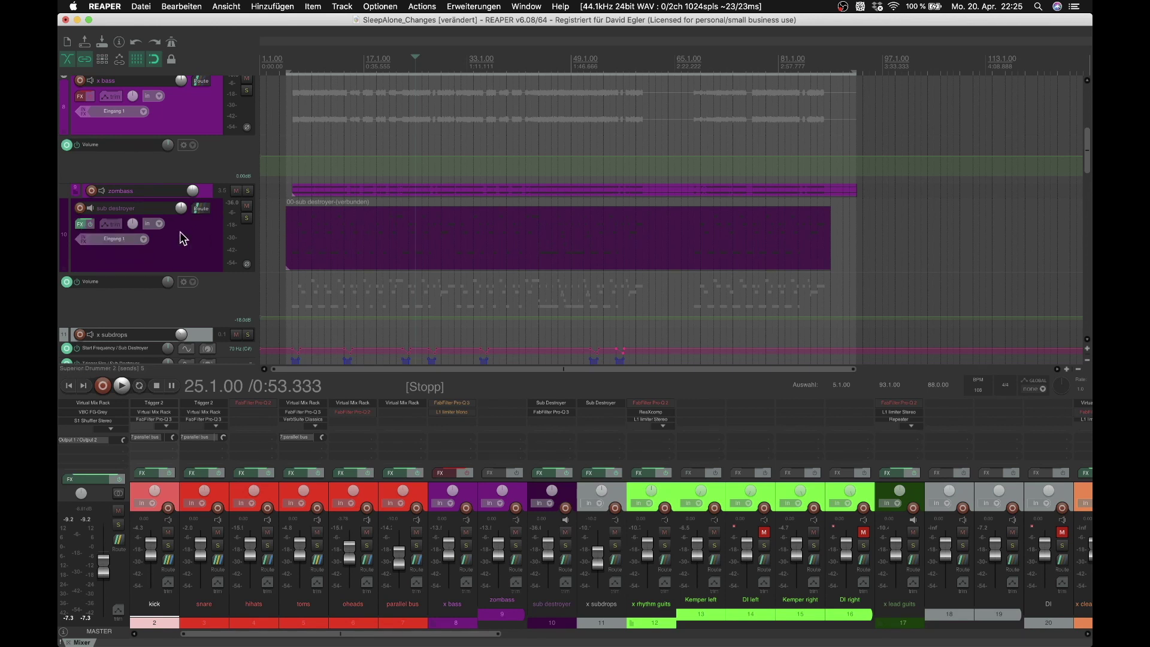
- View the sub destroyer track's Pro-Q 3 EQ curve, then return to Sub Destroyer
click(84, 224)
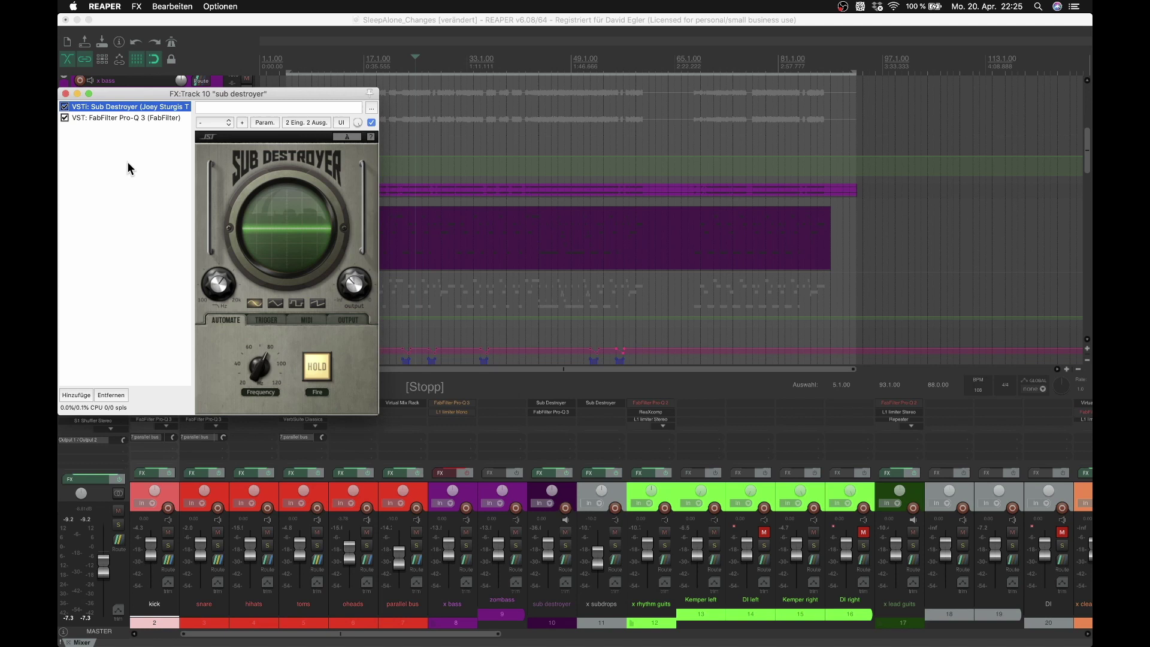
drag(189, 99, 455, 124)
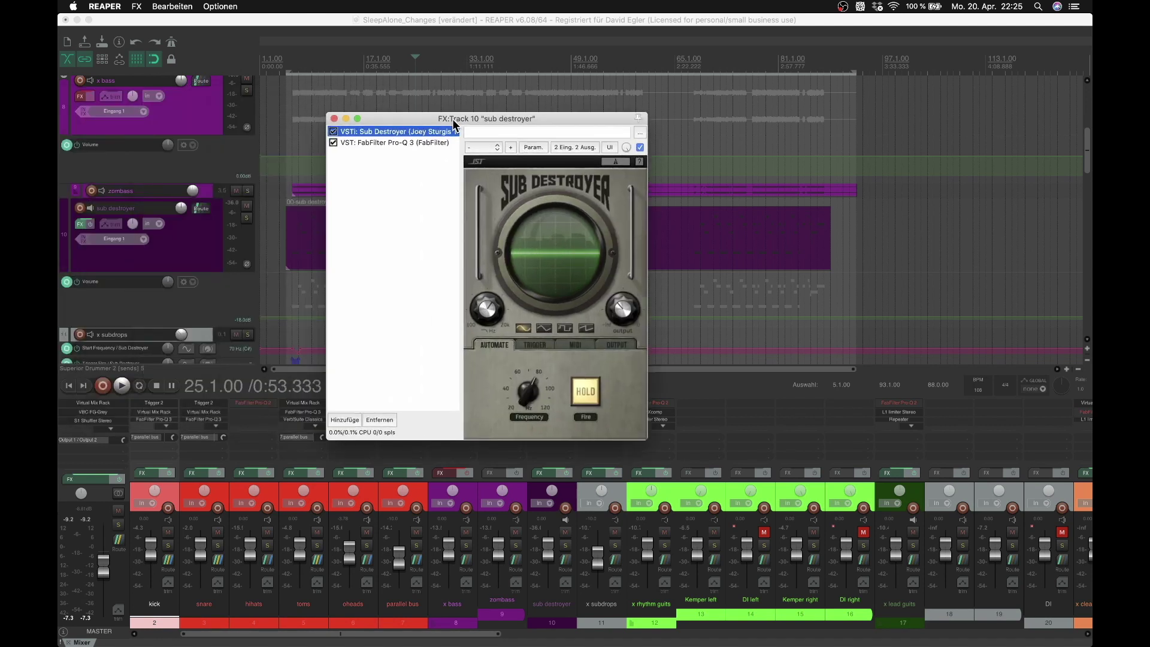
click(392, 143)
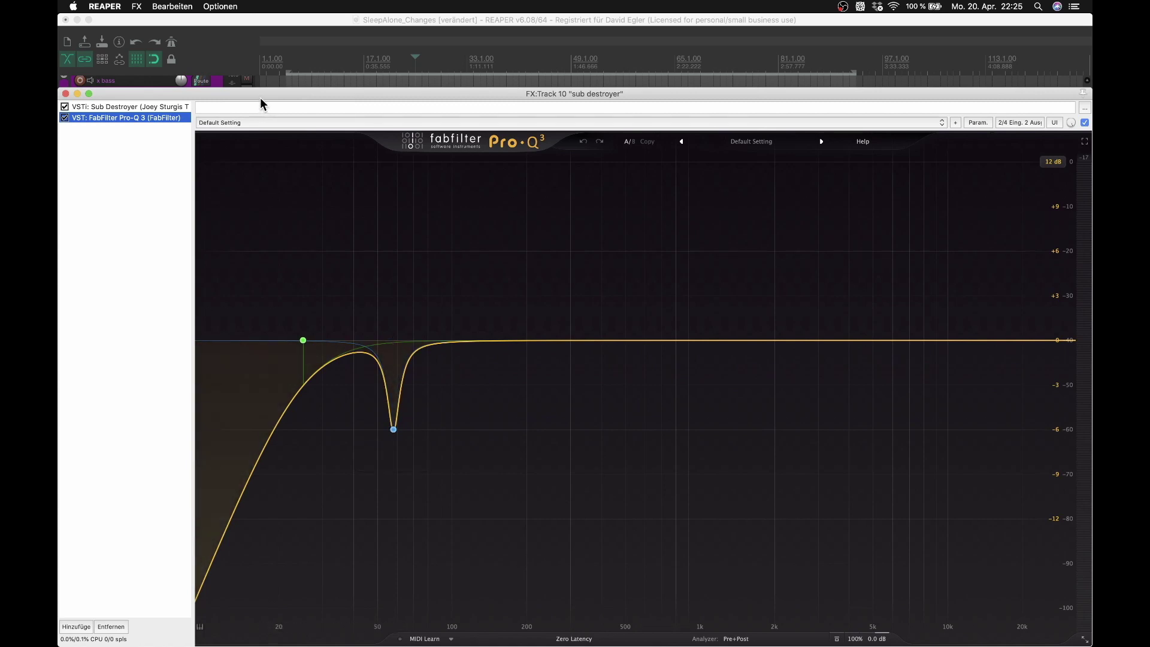
drag(257, 97, 273, 98)
click(185, 107)
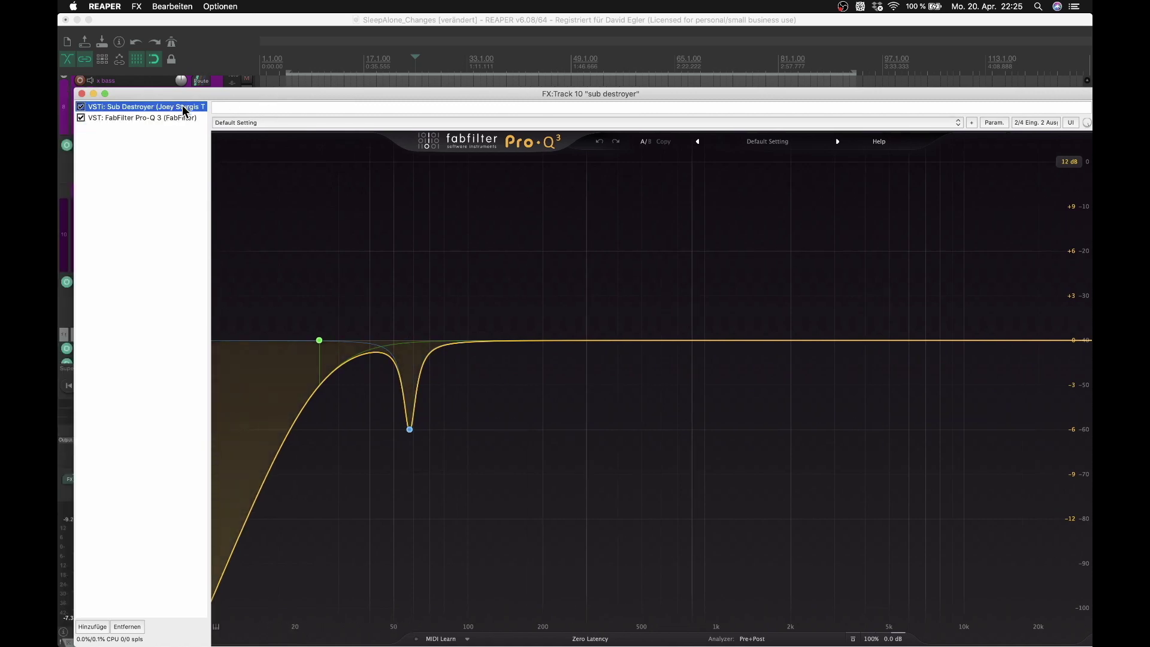
click(82, 95)
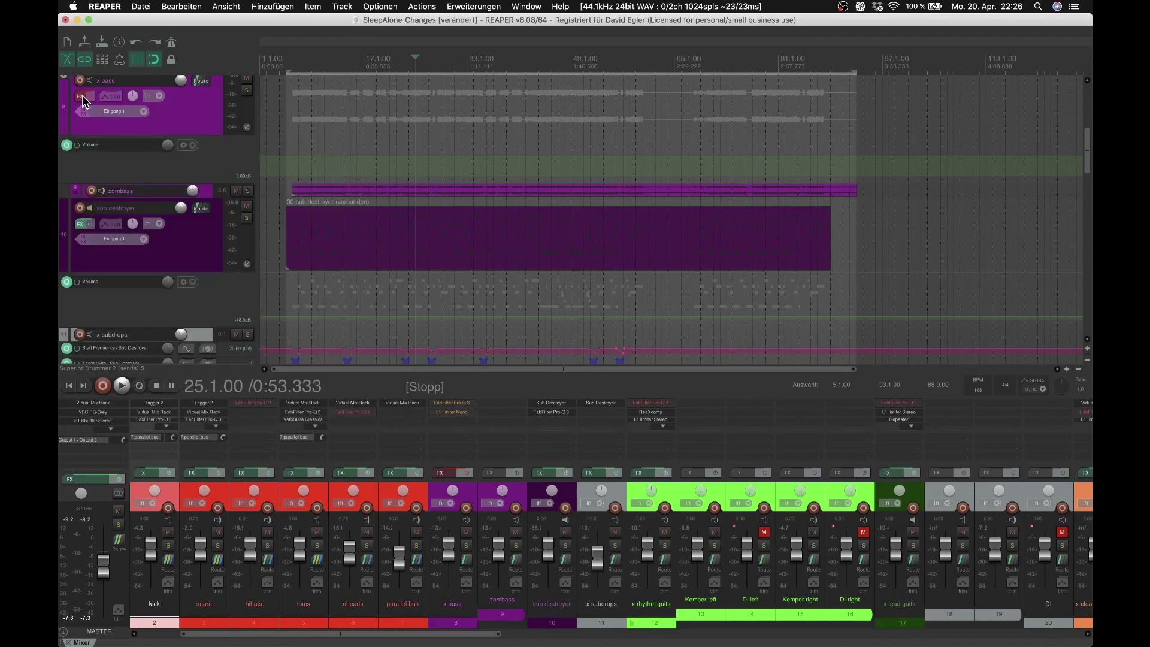
click(247, 192)
key(space)
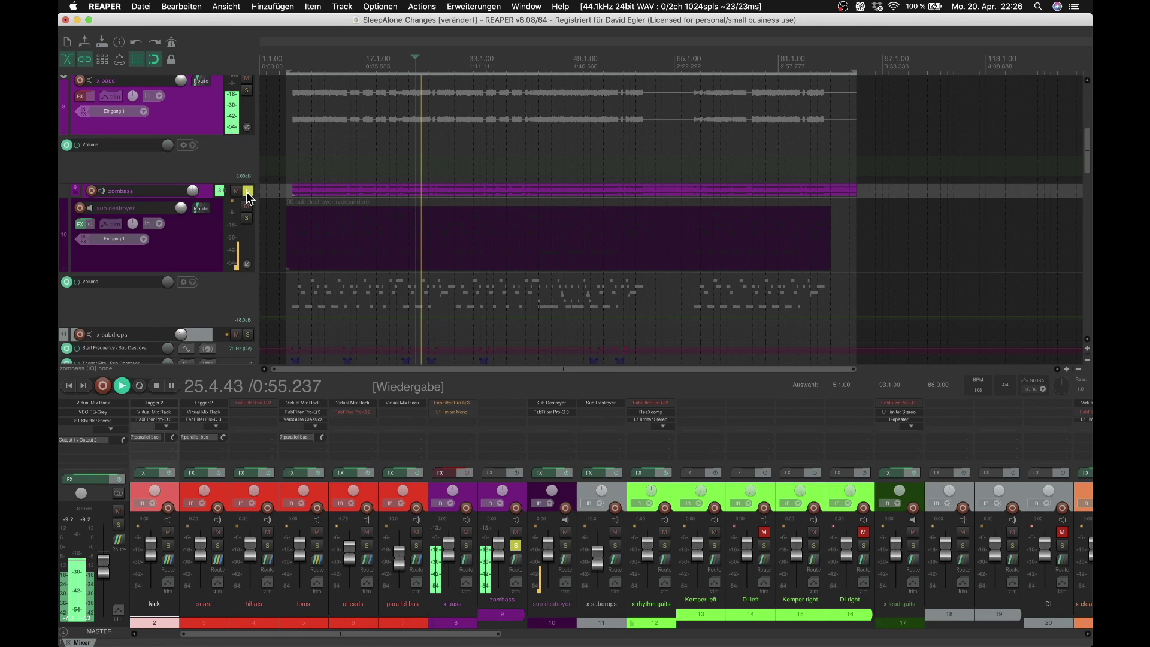
key(space)
click(247, 193)
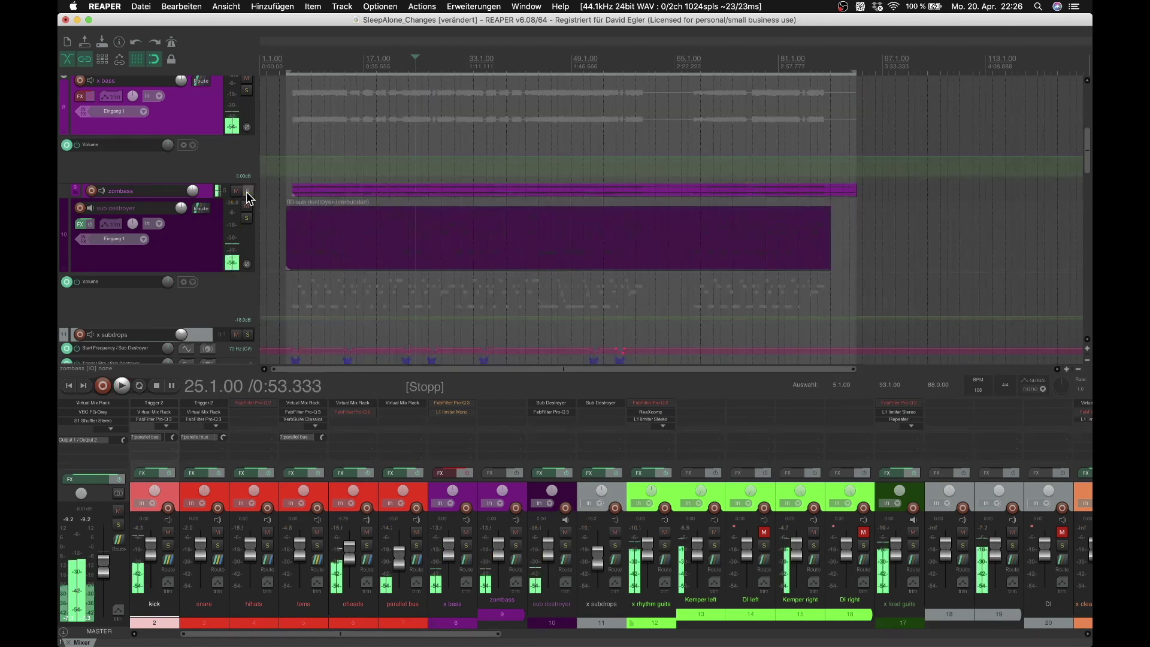
click(248, 220)
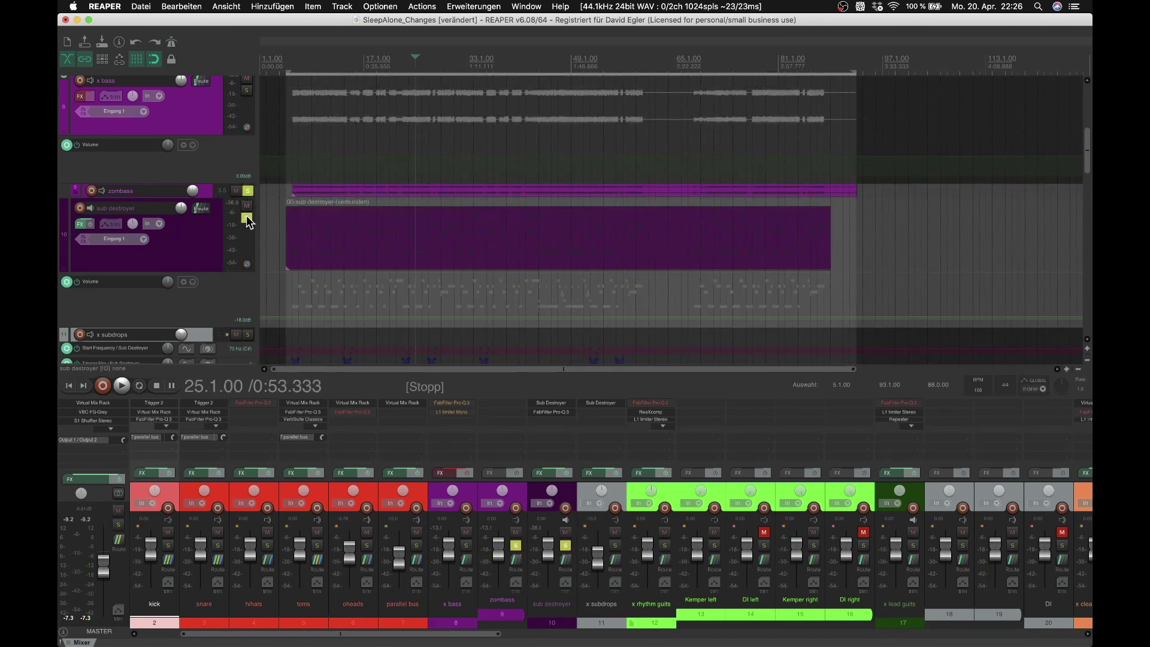
key(space)
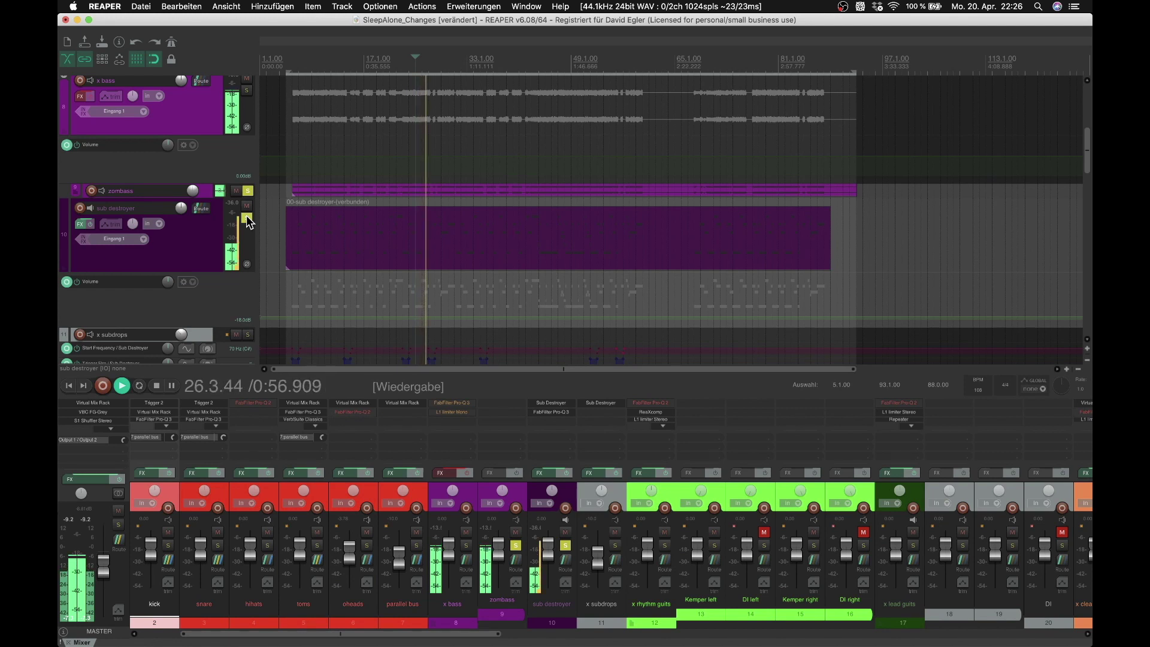
key(space)
click(246, 220)
scroll(308, 207, down, 3)
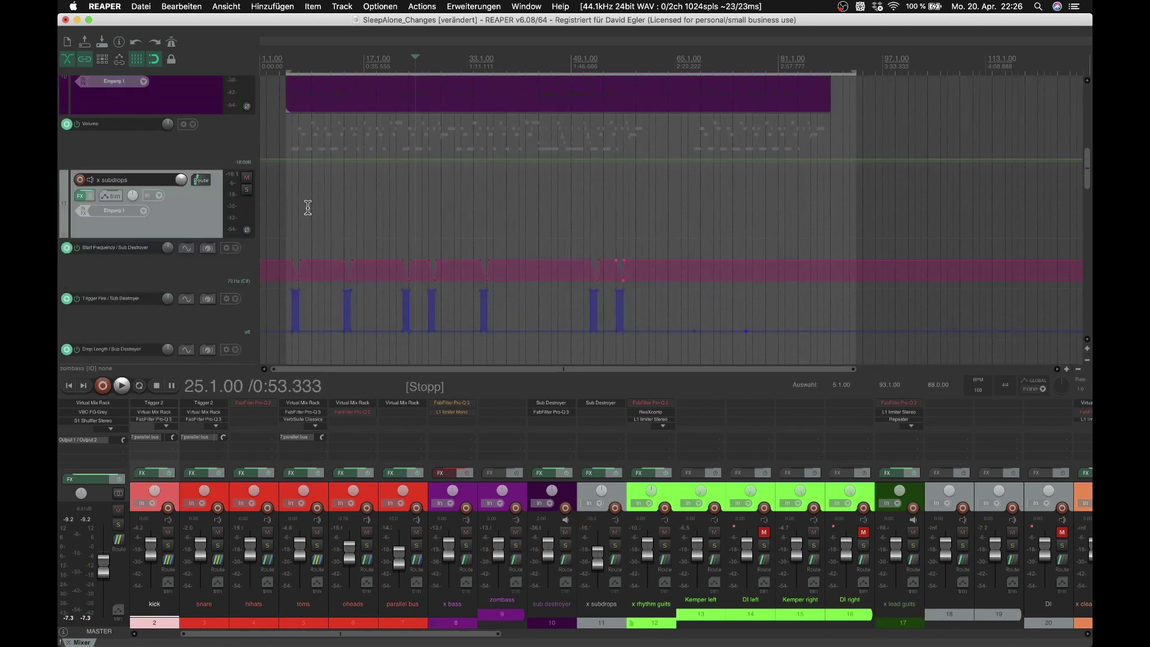
click(185, 200)
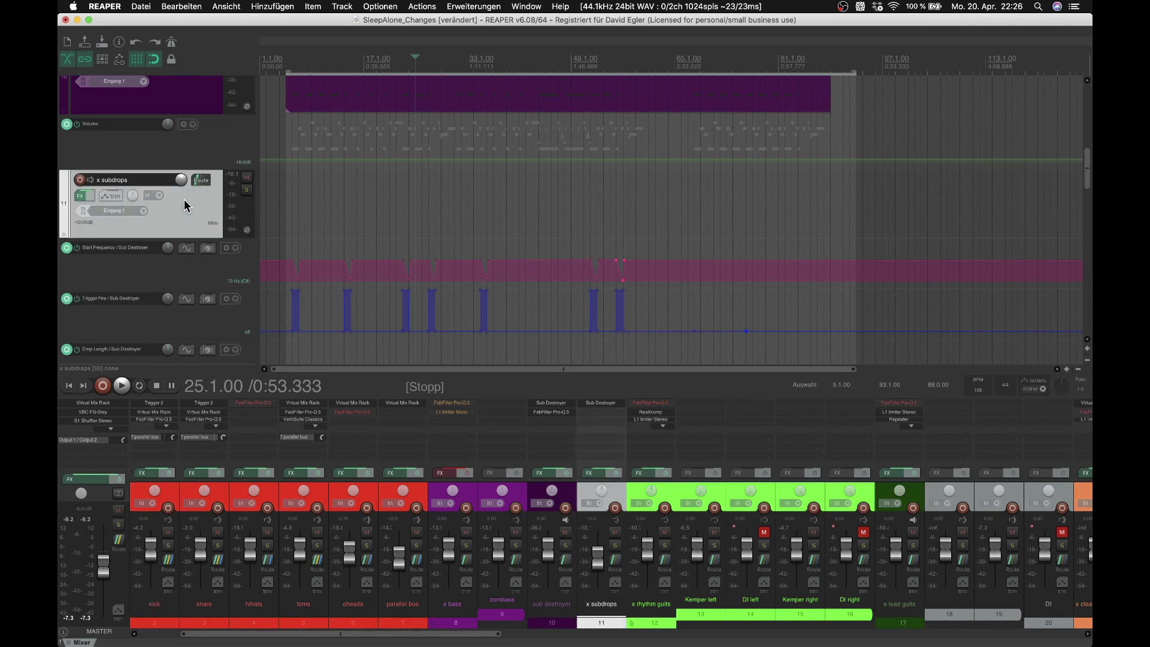
click(78, 196)
drag(379, 268, 474, 136)
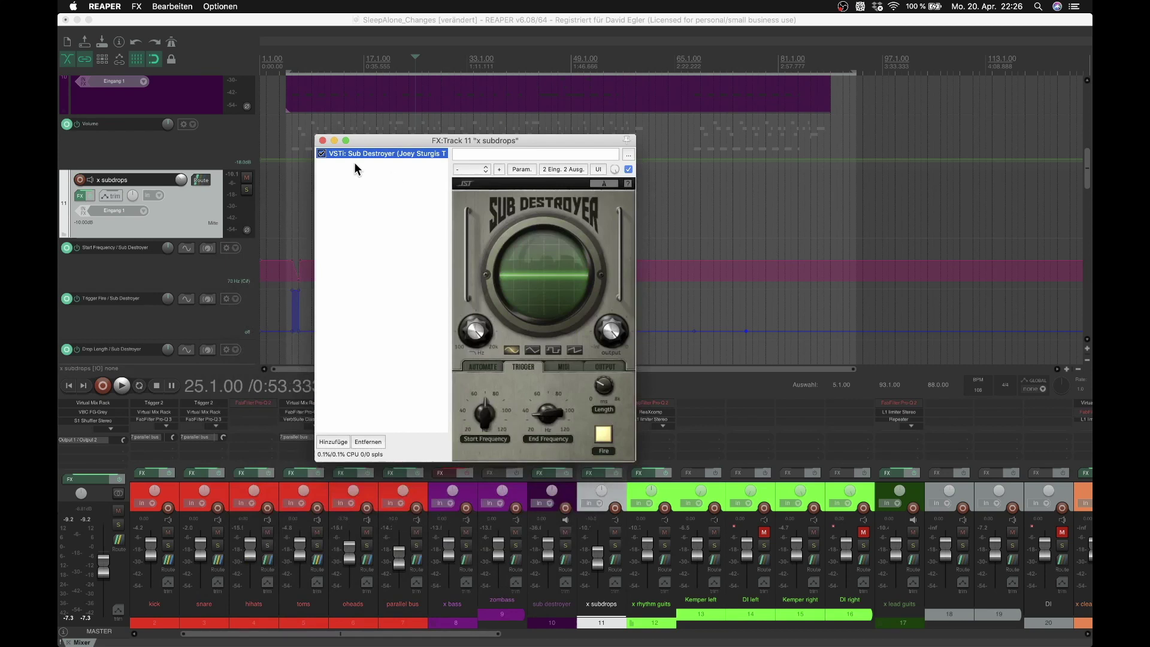
click(485, 410)
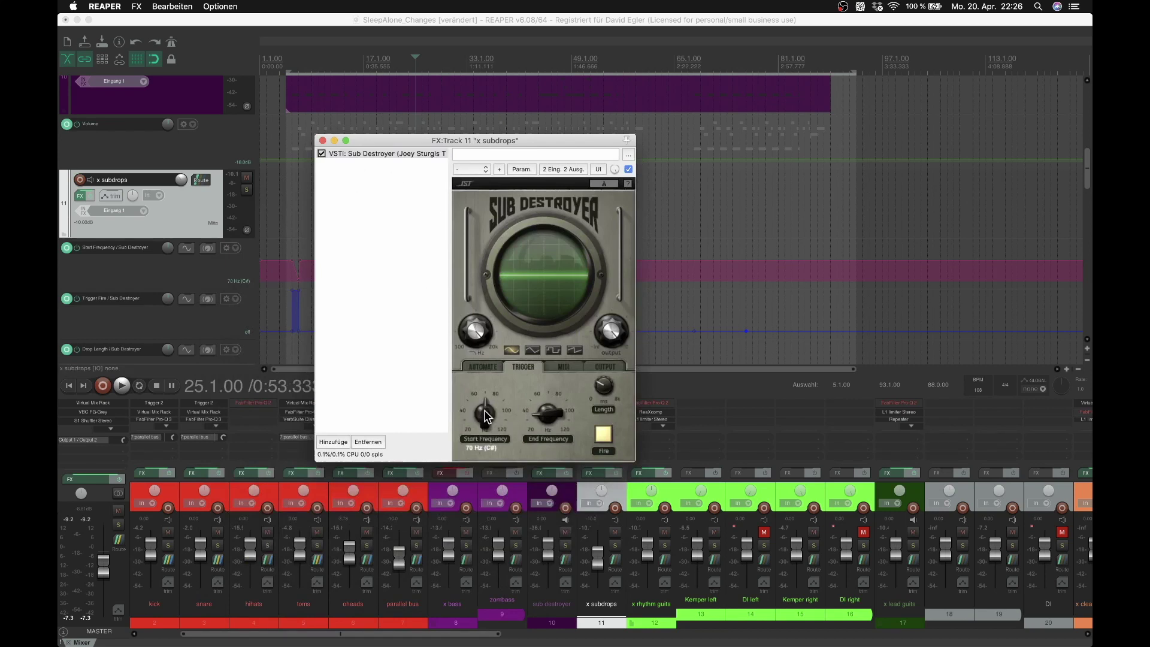
click(323, 141)
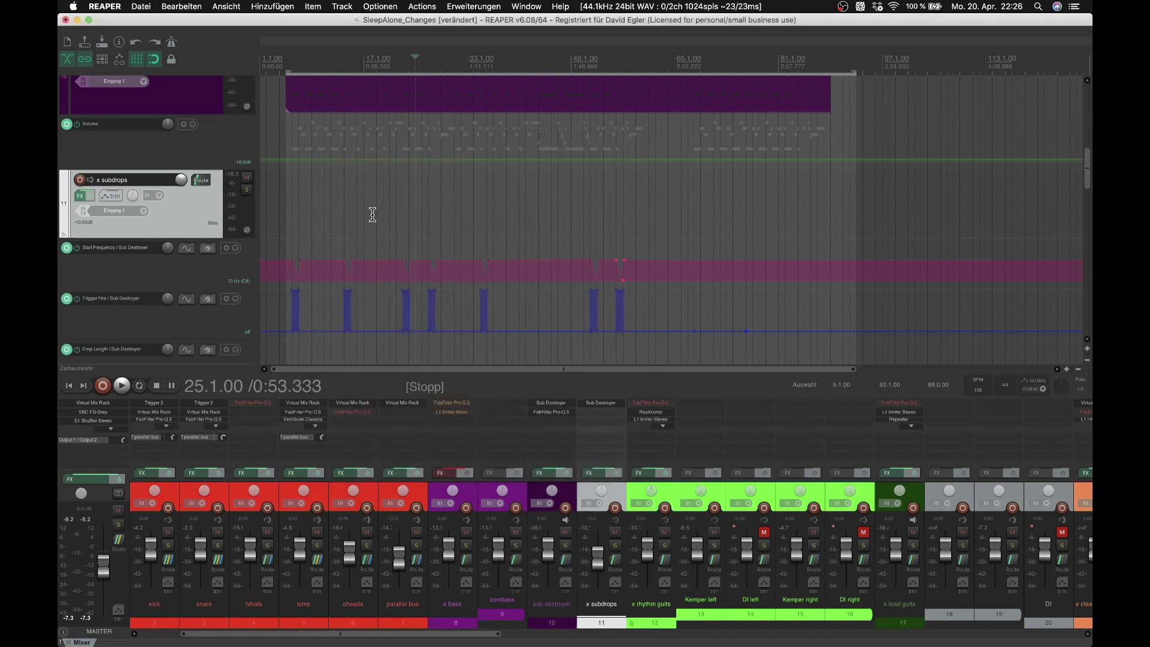
click(354, 232)
scroll(353, 232, up, 2)
scroll(354, 232, up, 1)
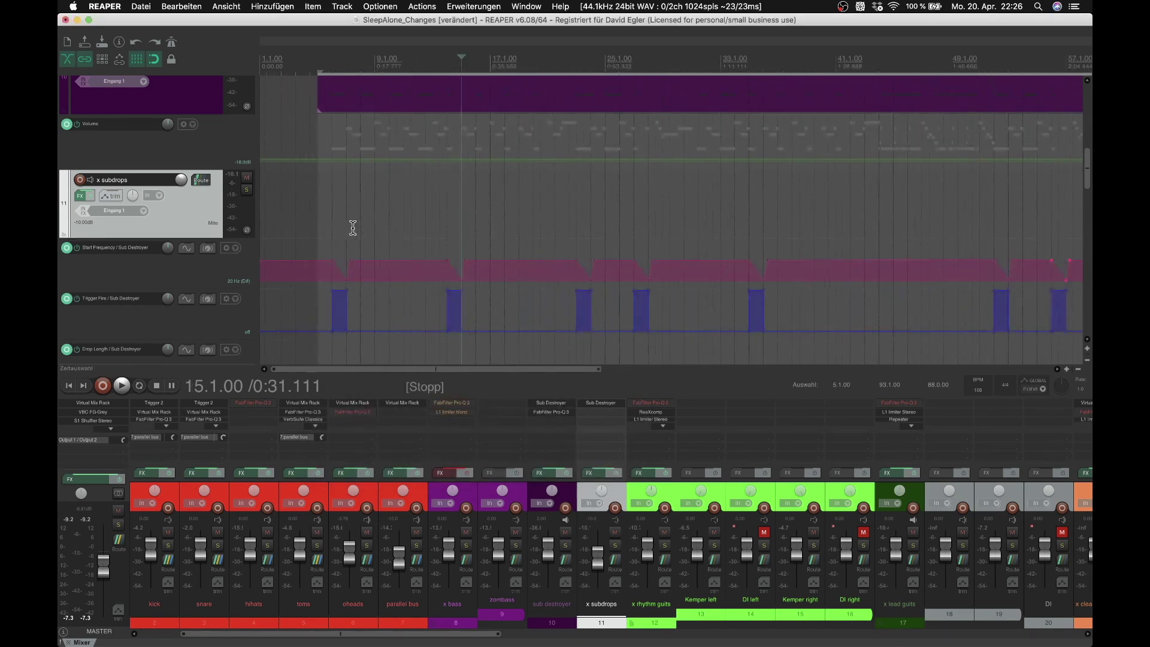
click(468, 227)
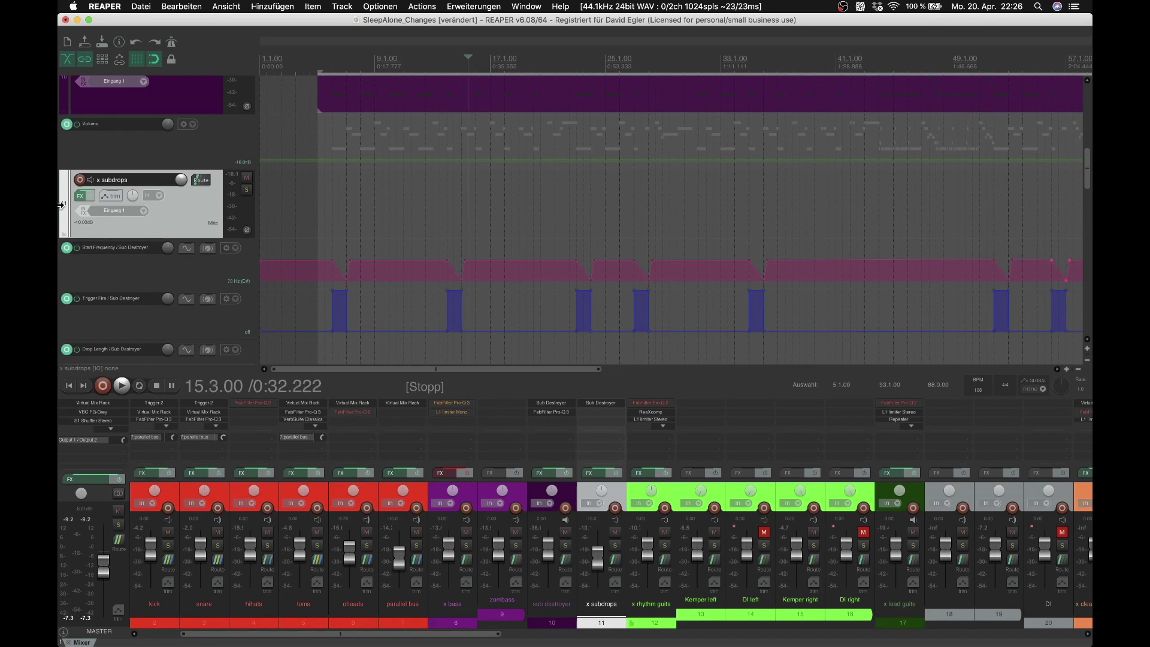
scroll(60, 205, down, 2)
scroll(61, 205, up, 1)
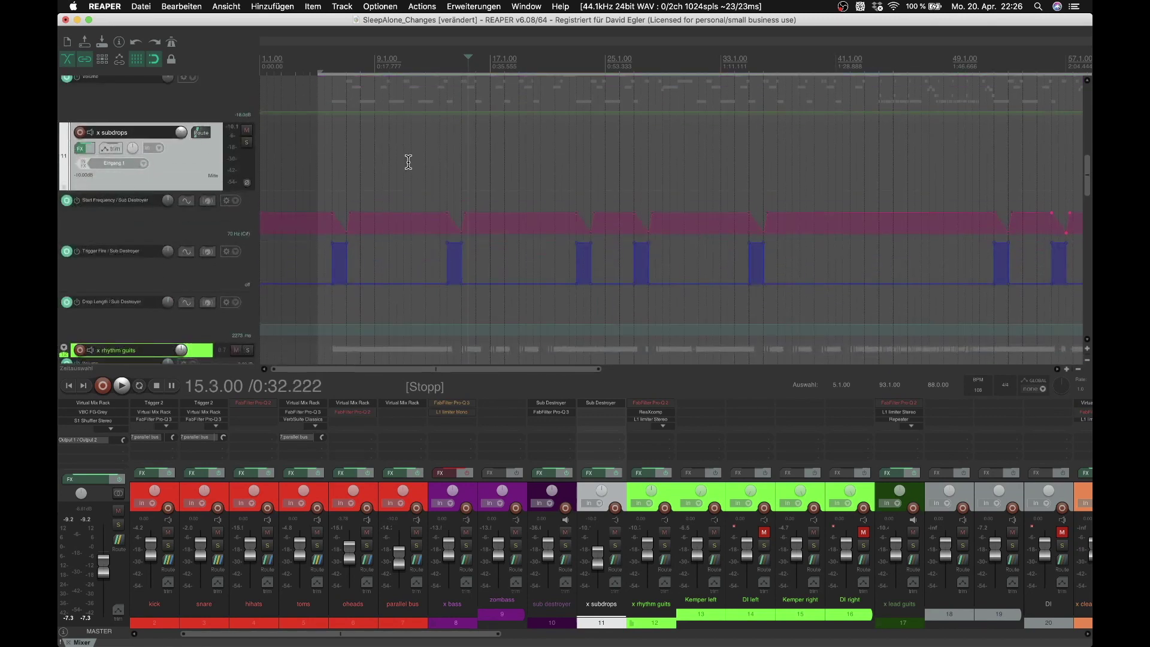
click(446, 175)
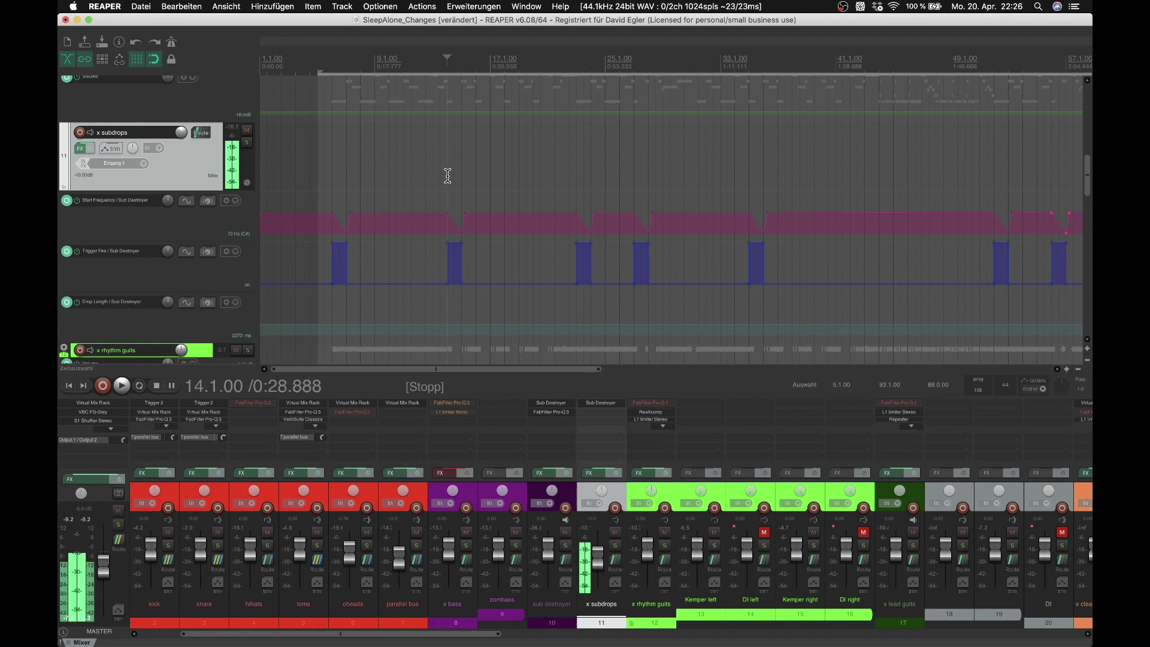
click(417, 175)
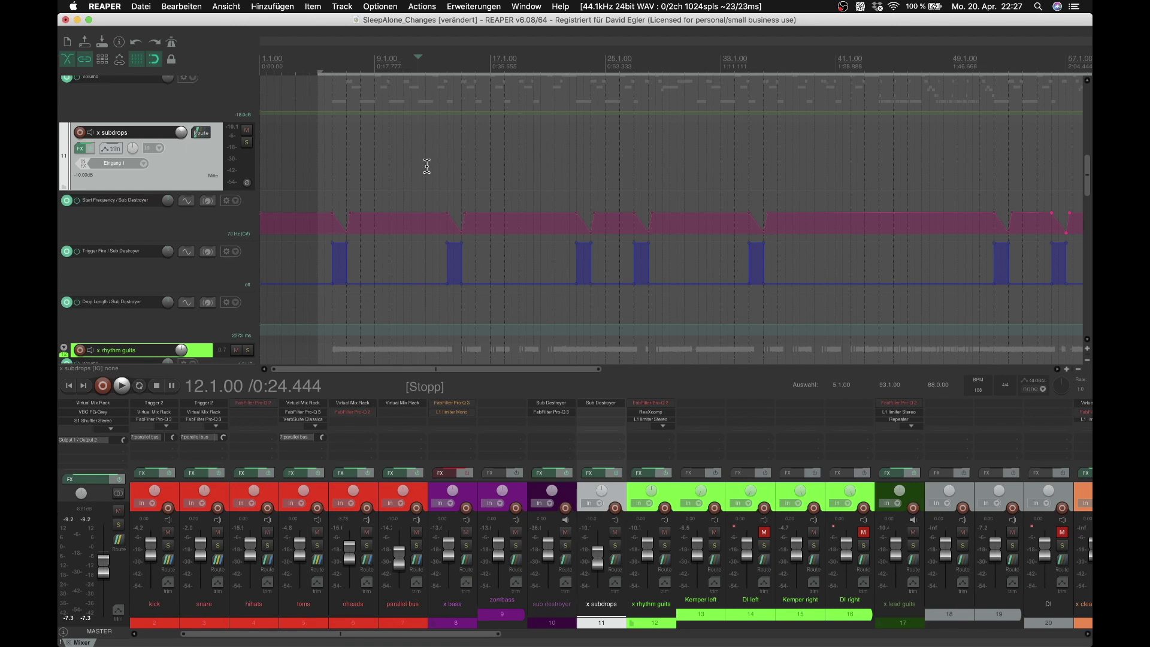
mouse_move(336, 244)
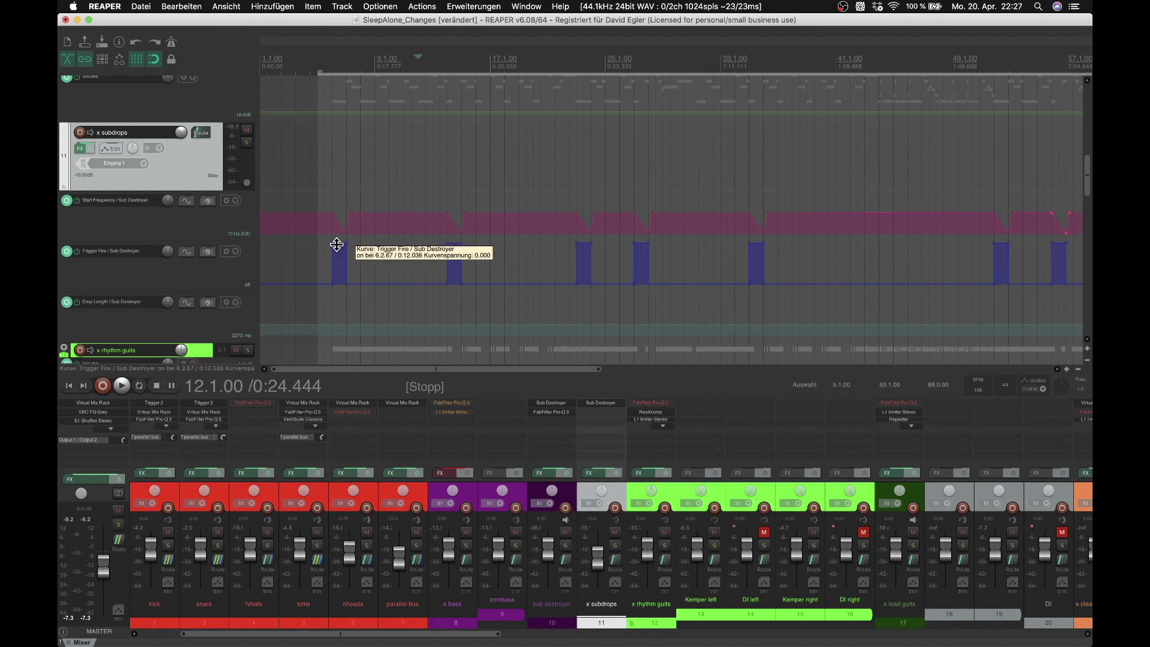
click(432, 157)
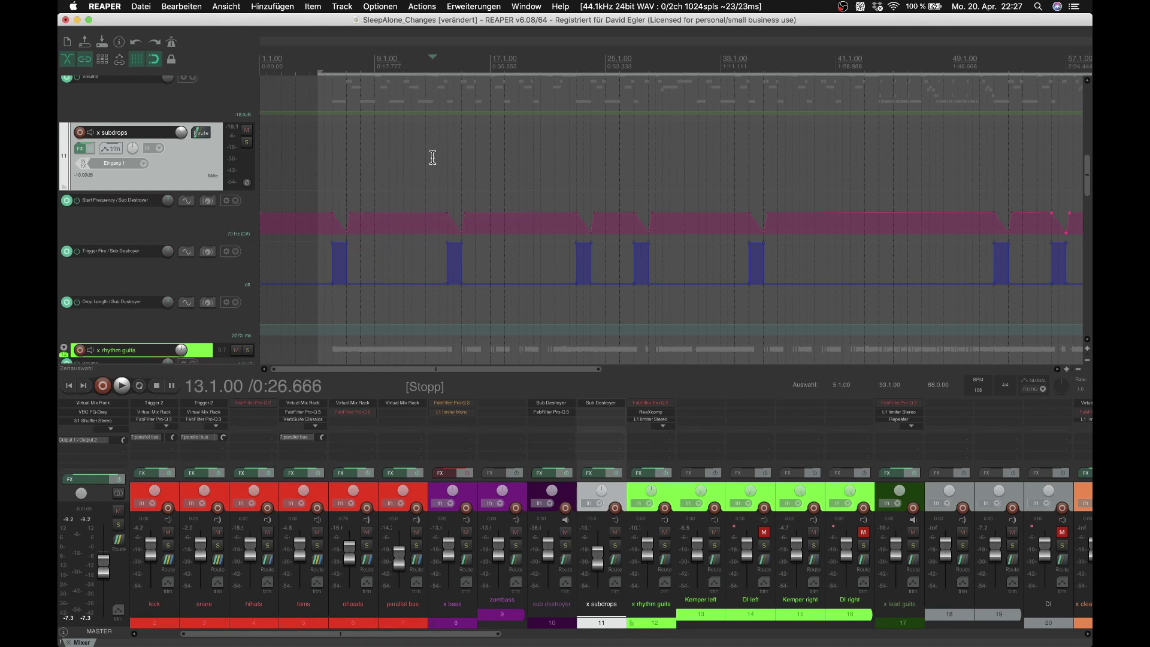
click(246, 142)
key(space)
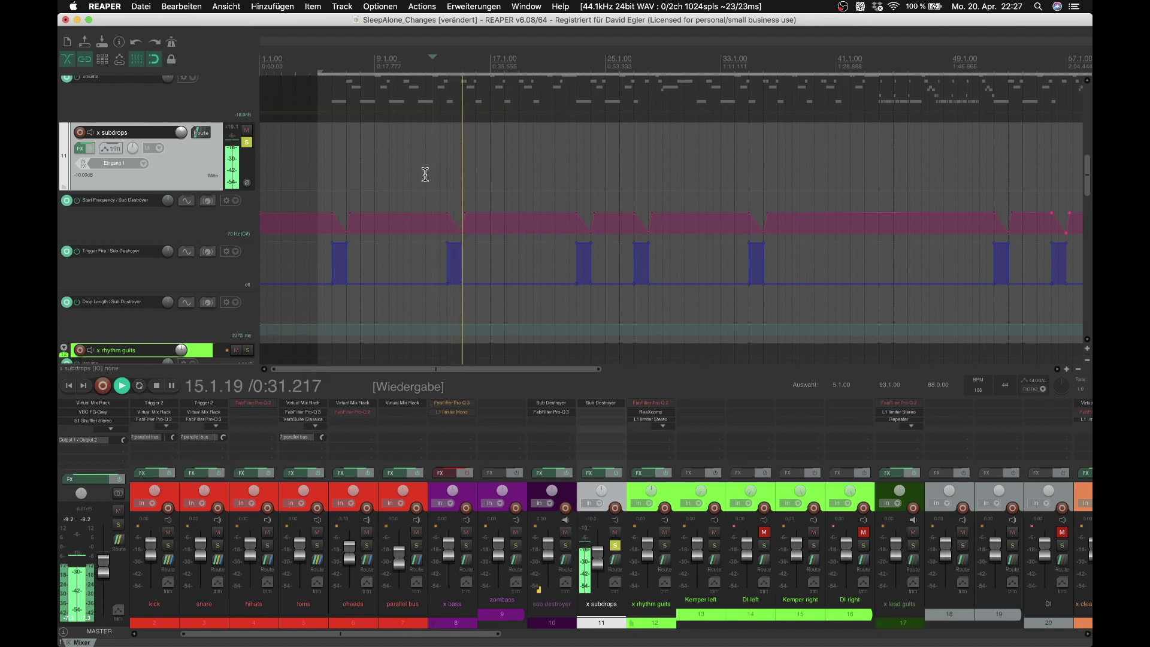
key(space)
click(247, 142)
scroll(61, 181, down, 3)
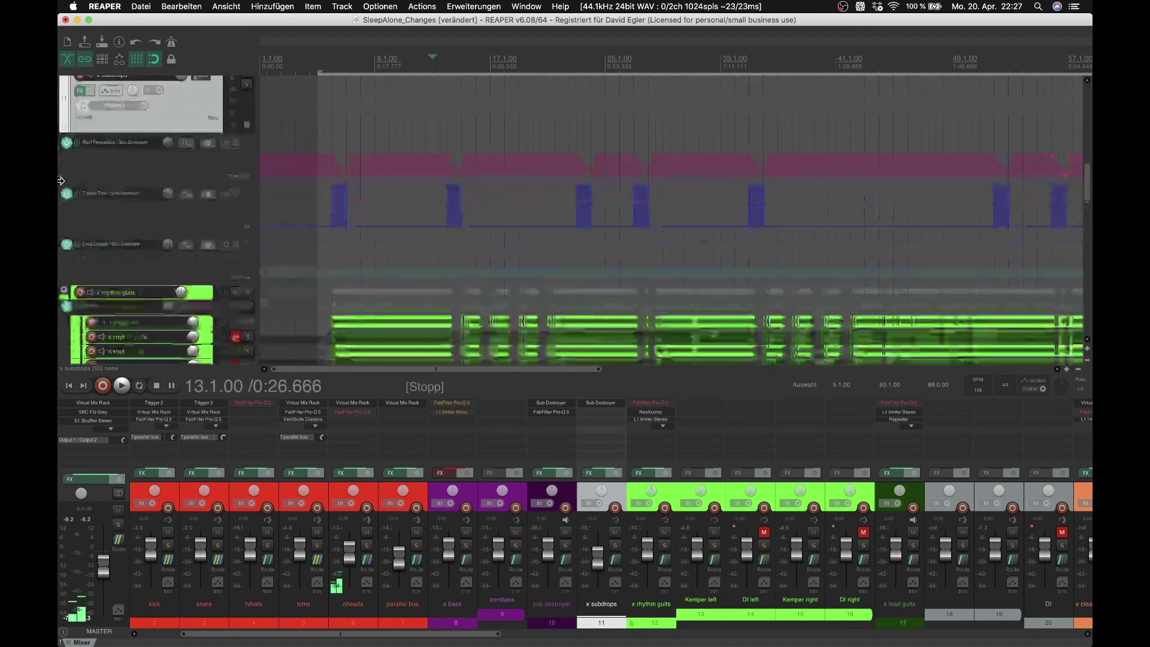
scroll(61, 181, up, 1)
scroll(59, 180, up, 1)
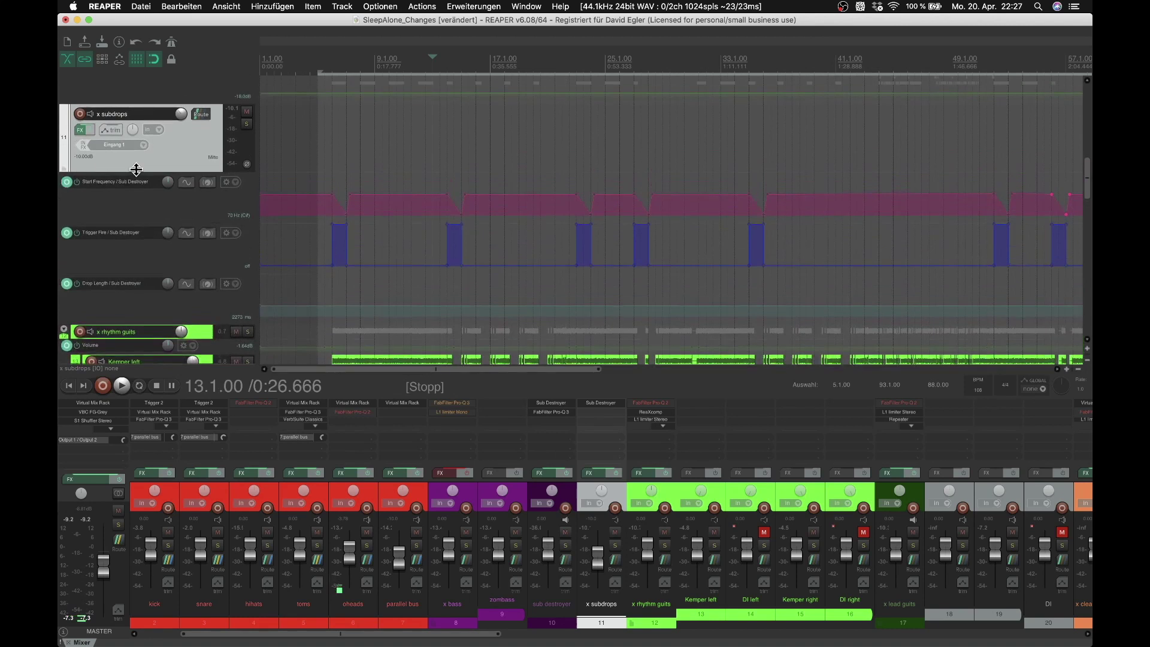
scroll(60, 135, down, 1)
scroll(60, 117, down, 5)
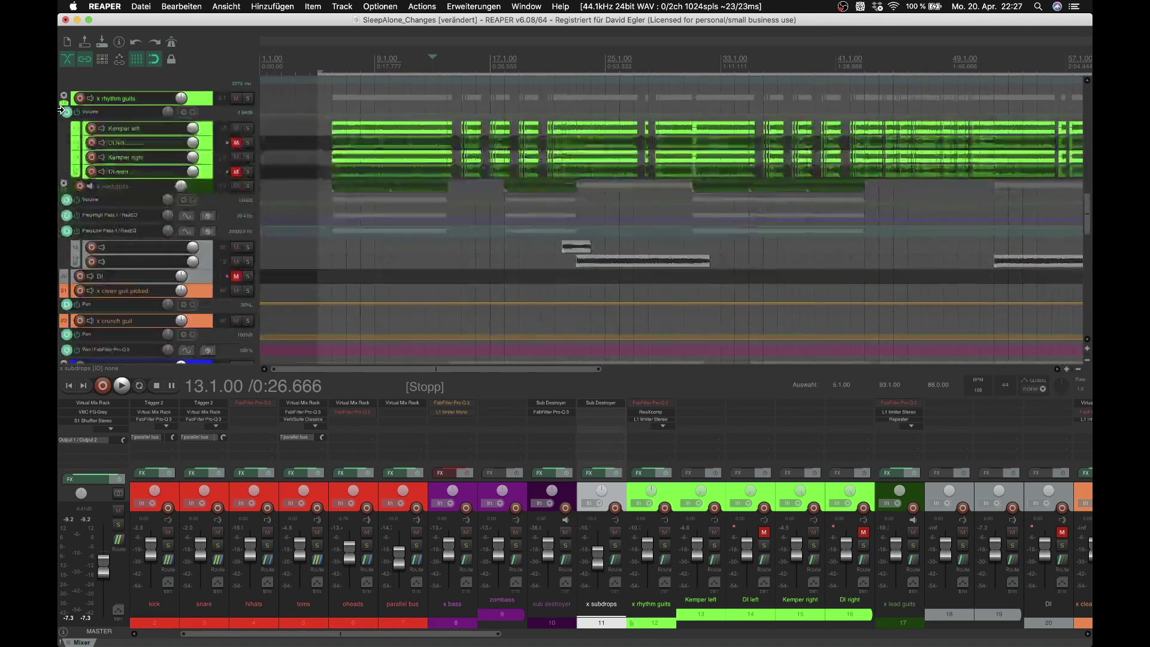
scroll(61, 106, down, 5)
scroll(61, 108, down, 5)
scroll(61, 108, down, 5)
scroll(61, 110, down, 5)
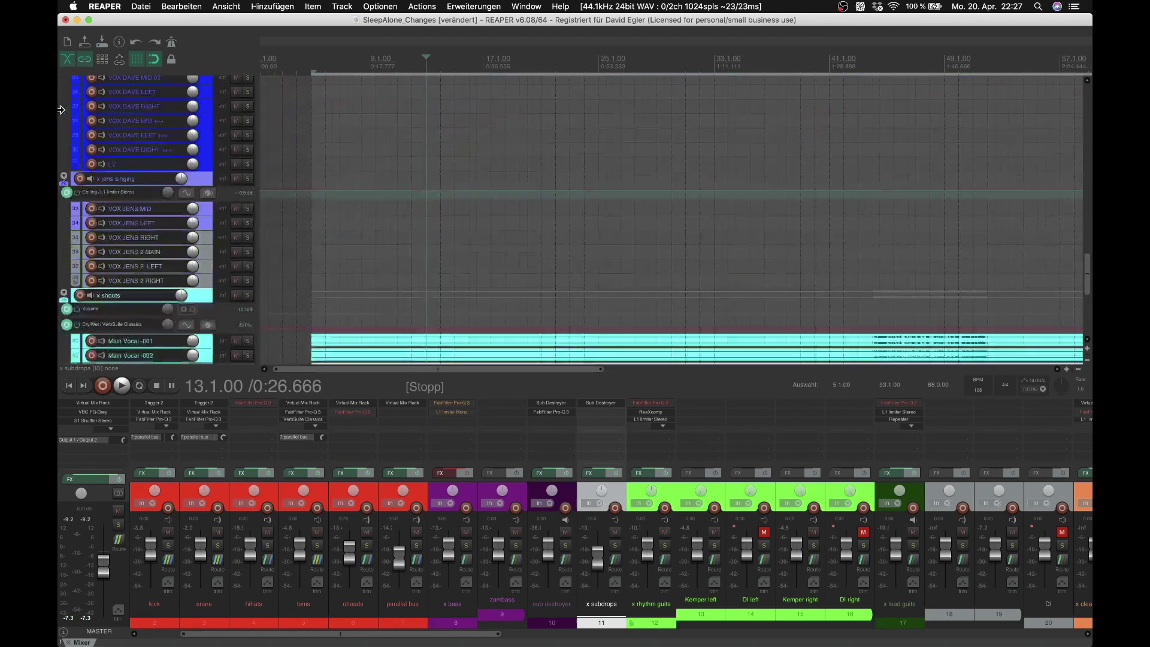
scroll(62, 109, down, 3)
scroll(556, 140, down, 2)
scroll(61, 110, down, 3)
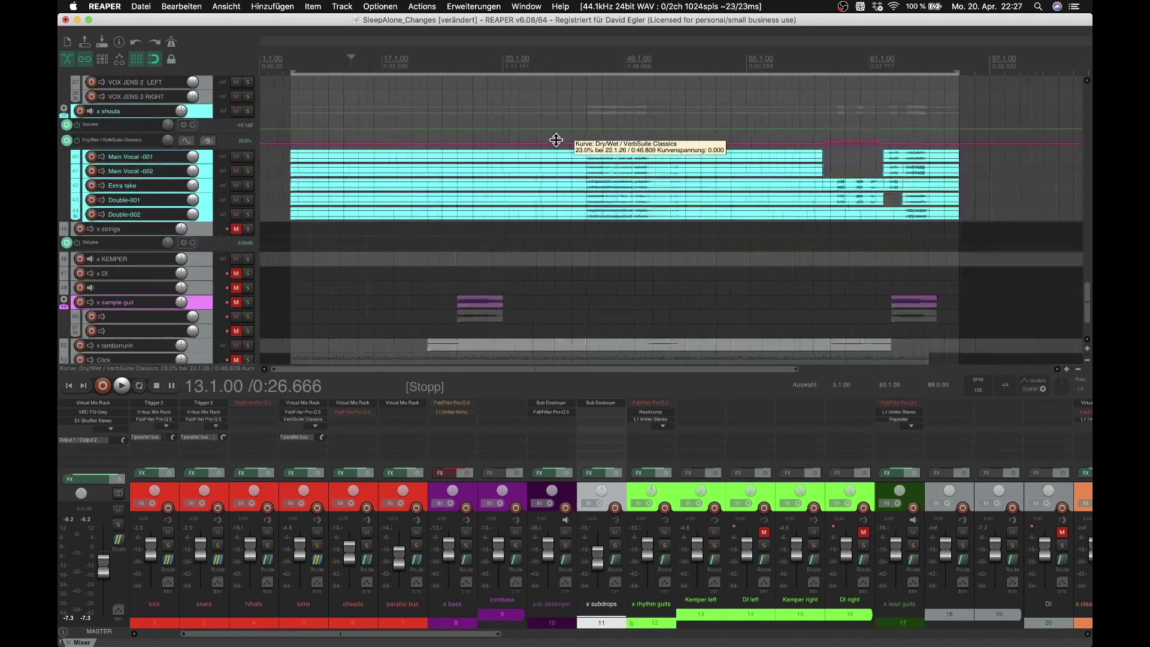
scroll(556, 140, down, 2)
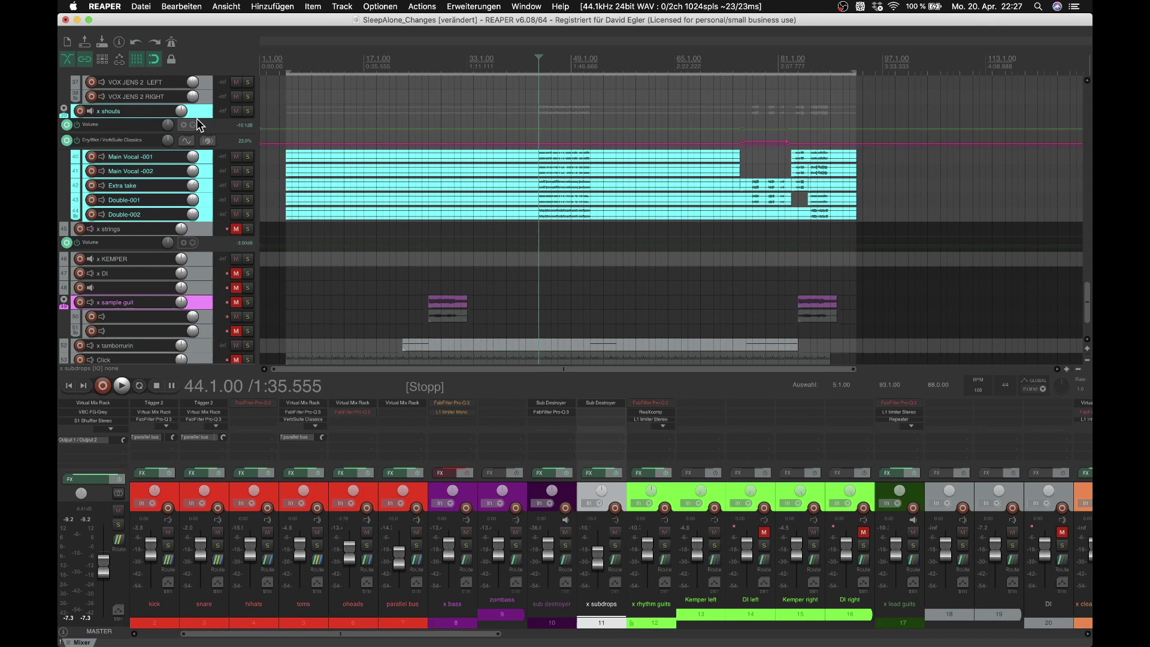
- Enlarge and bypass x shouts, play it soloed, then stop and unsolo it
drag(195, 118, 132, 147)
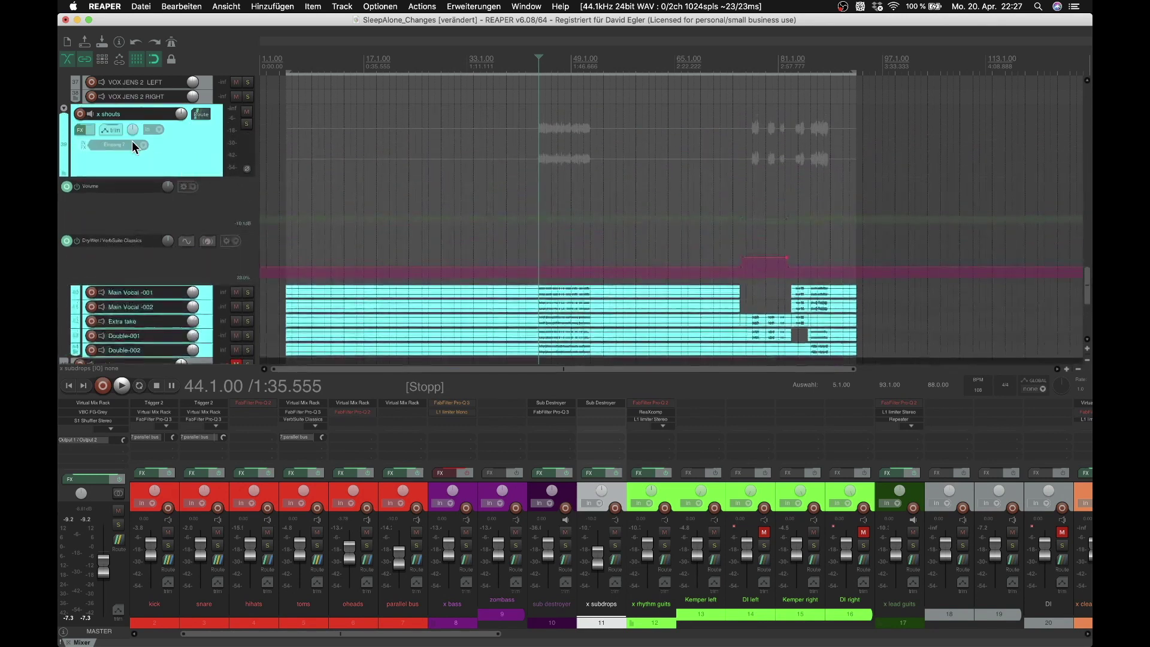
click(92, 126)
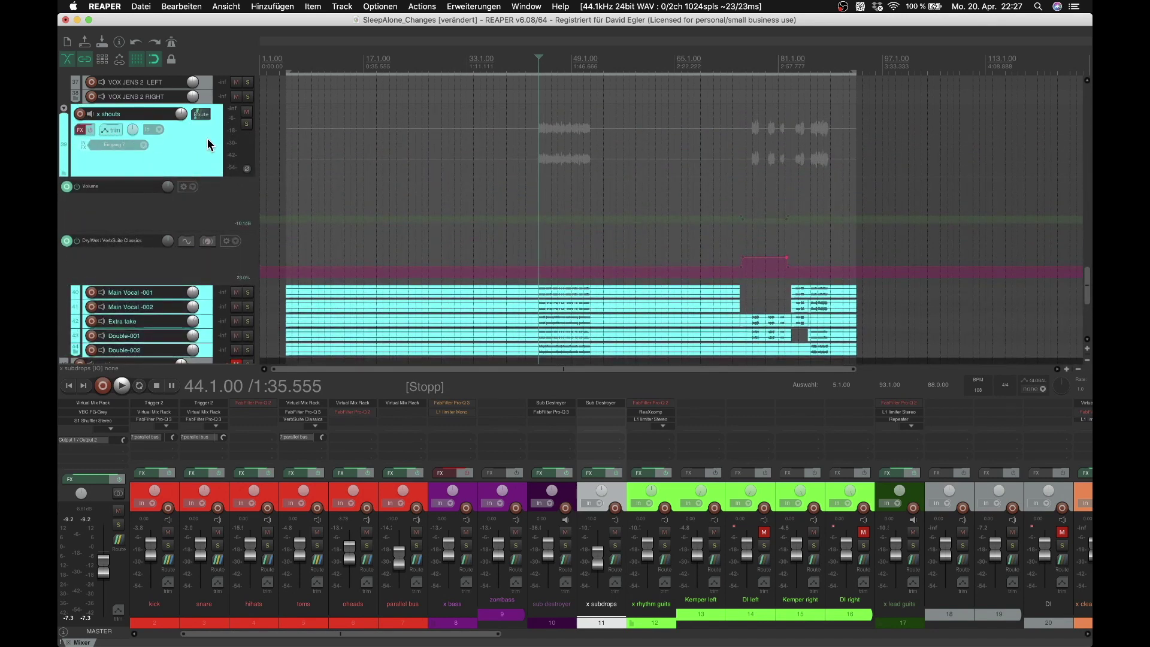
click(246, 126)
key(space)
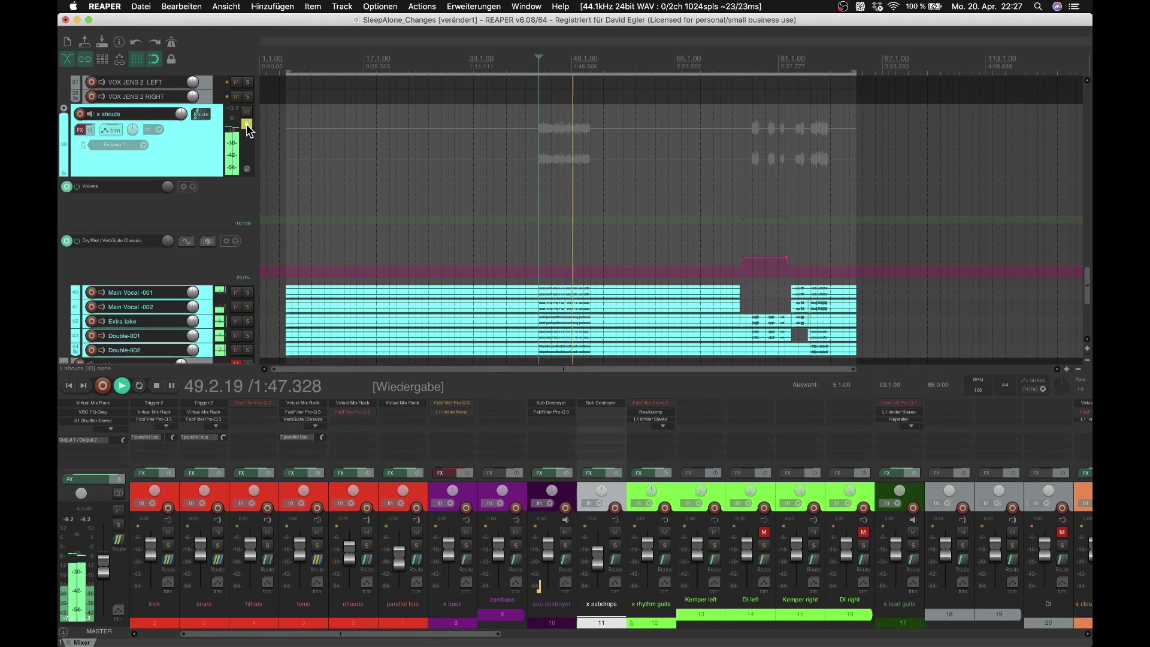
key(space)
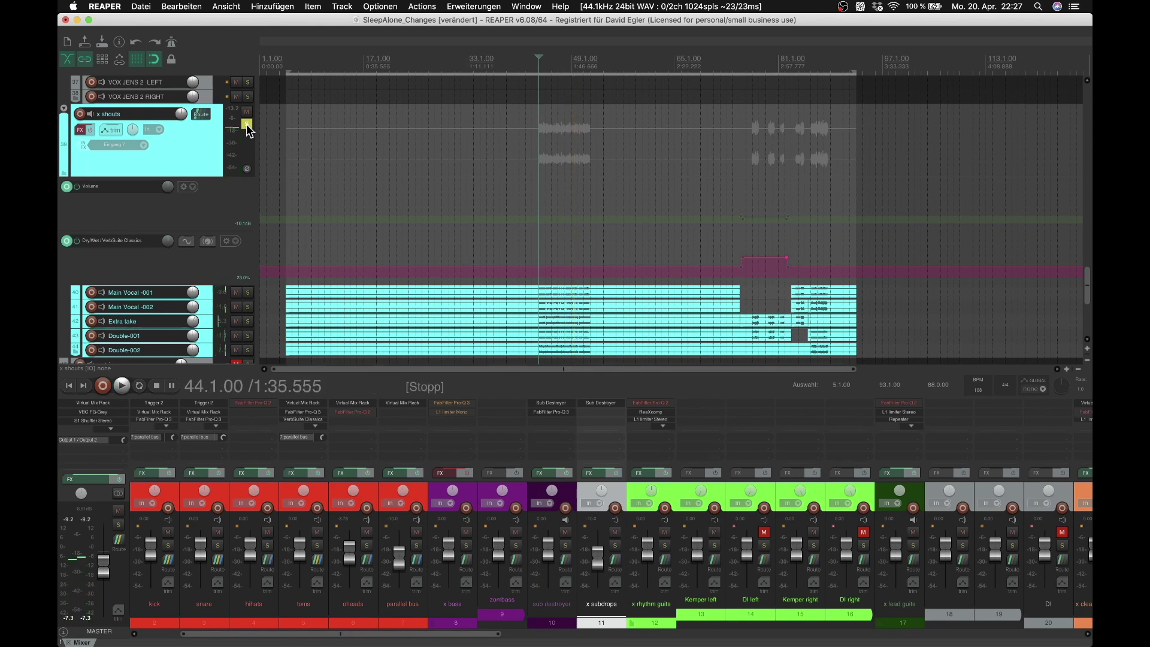
click(246, 124)
- Open the x shouts effects chain, re-enable its effects, and reposition the window
click(83, 130)
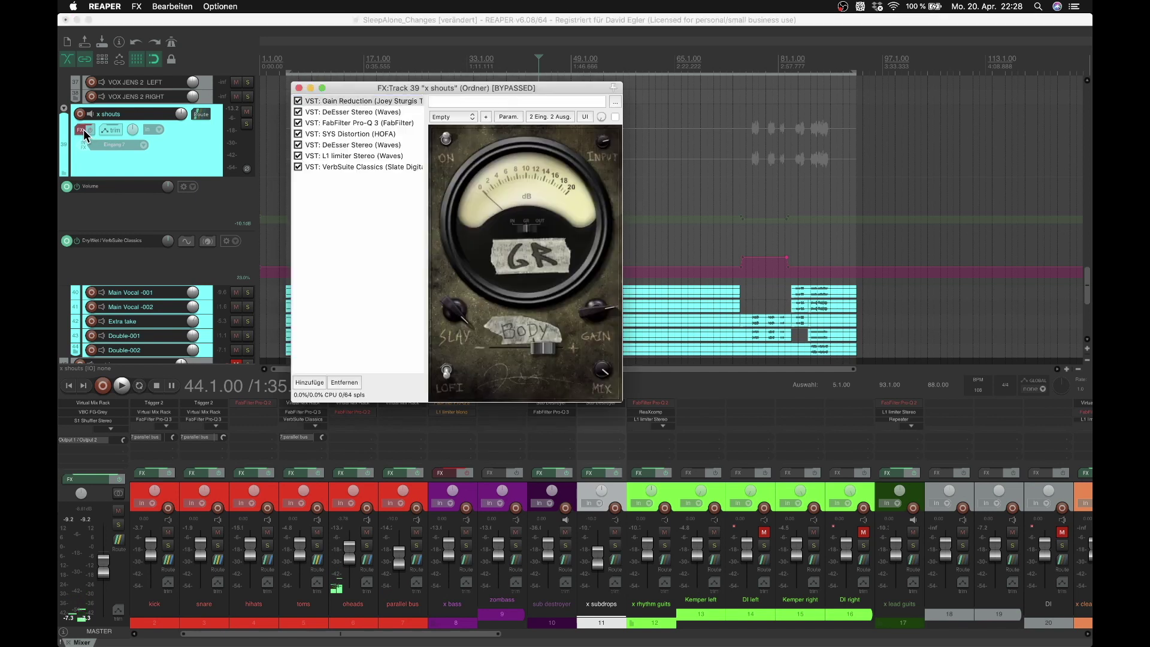
super+click(89, 133)
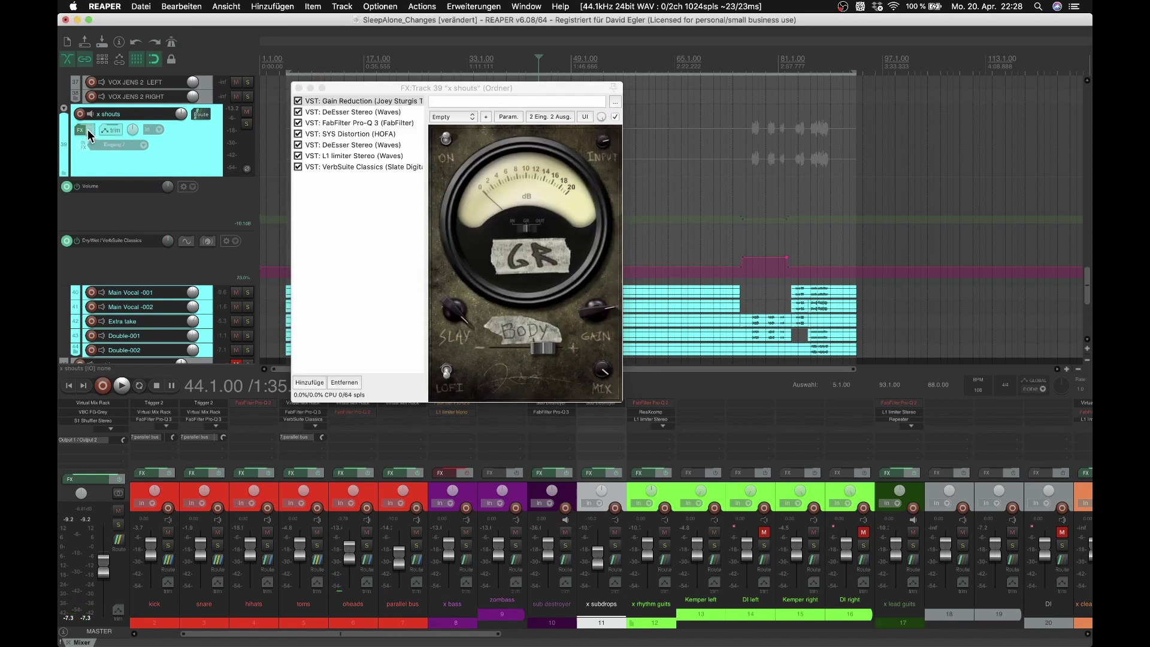
drag(366, 92, 440, 87)
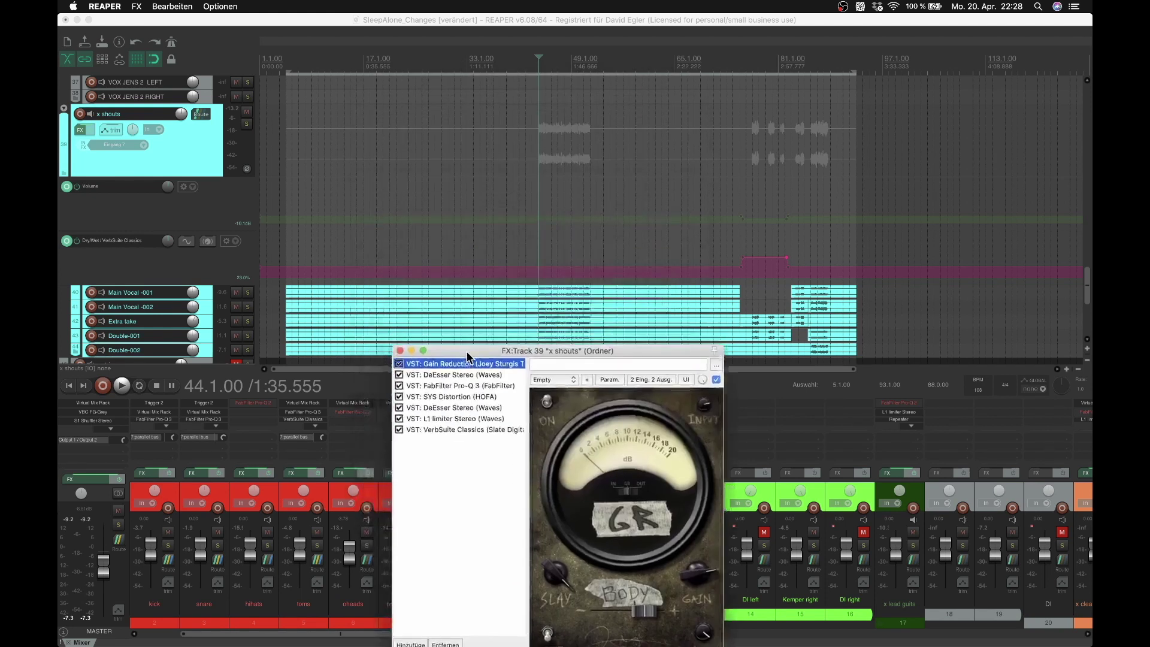
drag(439, 87, 471, 150)
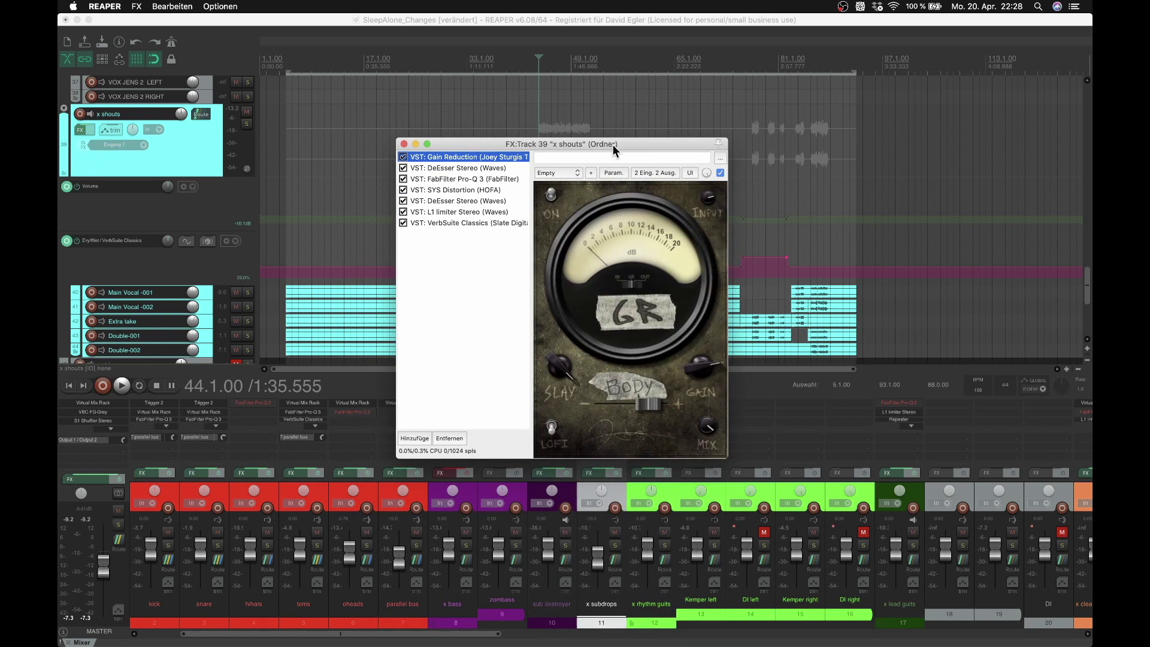
drag(614, 145, 639, 144)
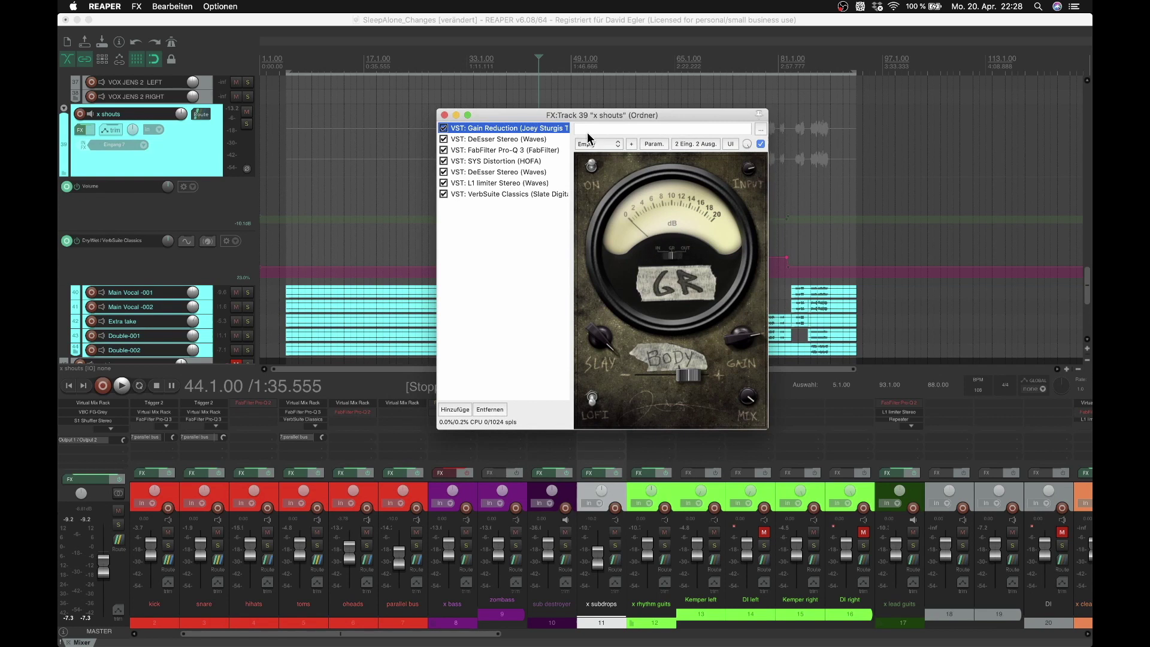
mouse_move(588, 114)
mouse_down()
mouse_move(524, 330)
mouse_move(530, 96)
mouse_up()
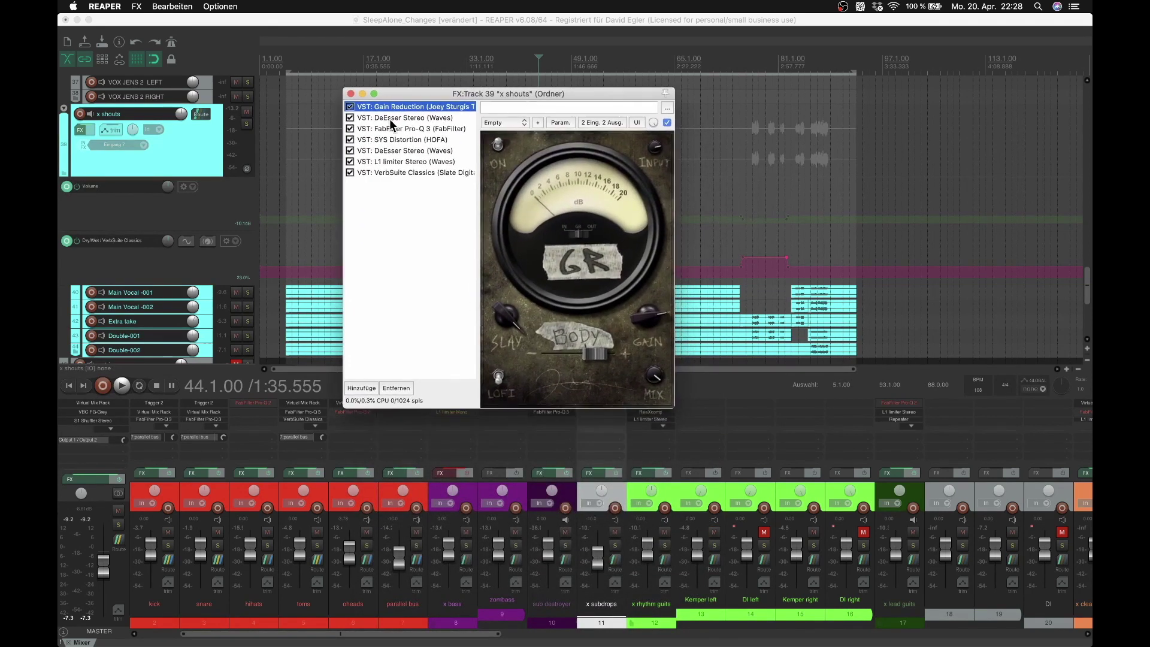
- Play the shouts from bar 44, cancelling an accidental Gain Reduction rename
key(space)
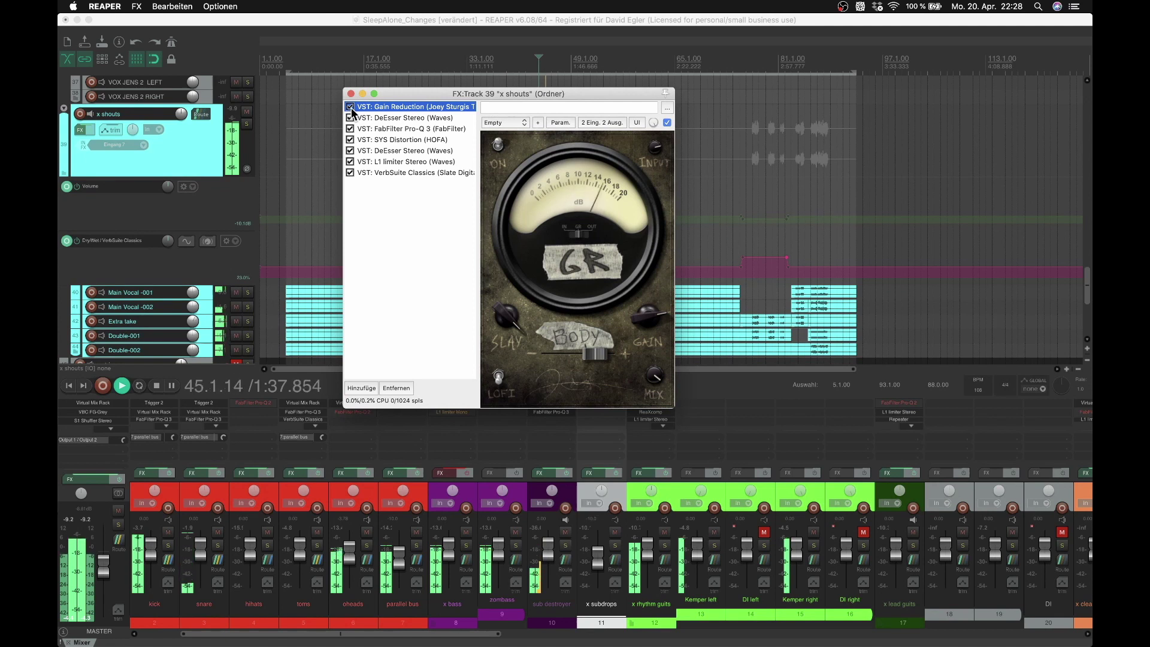
key(F2)
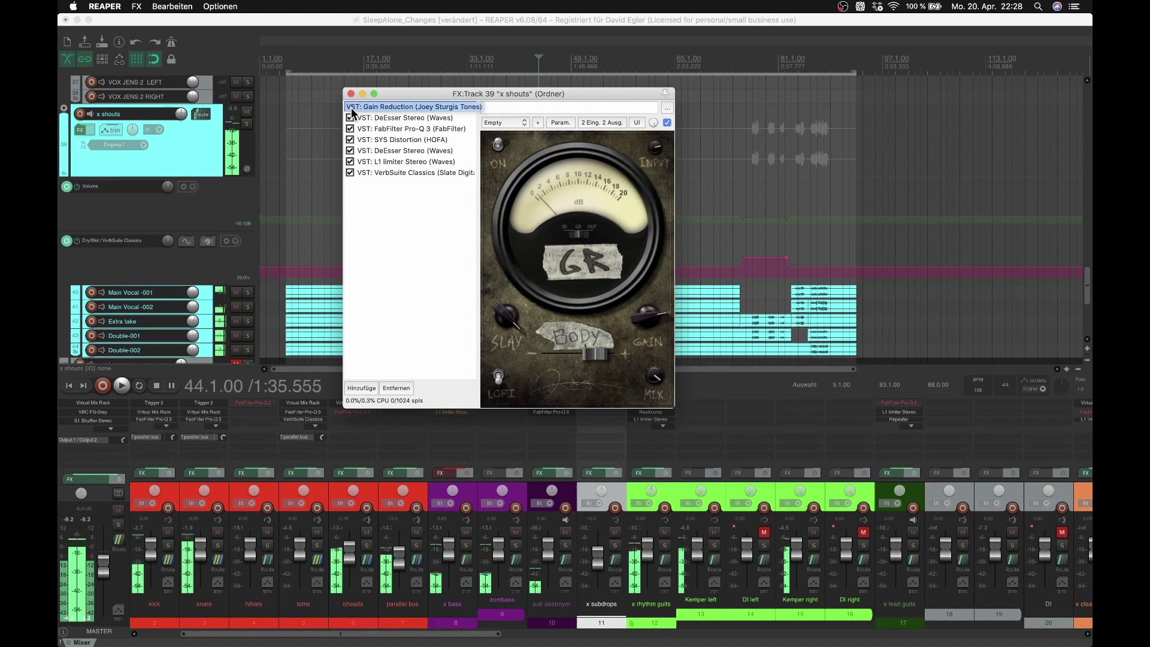
key(Return)
key(space)
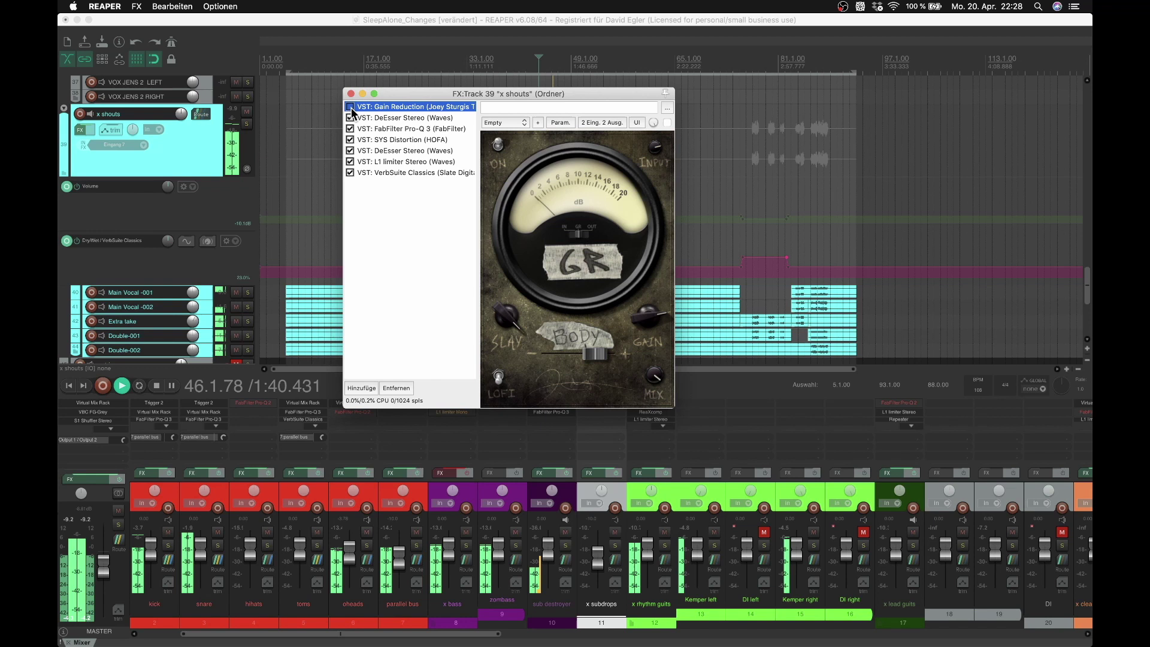
key(space)
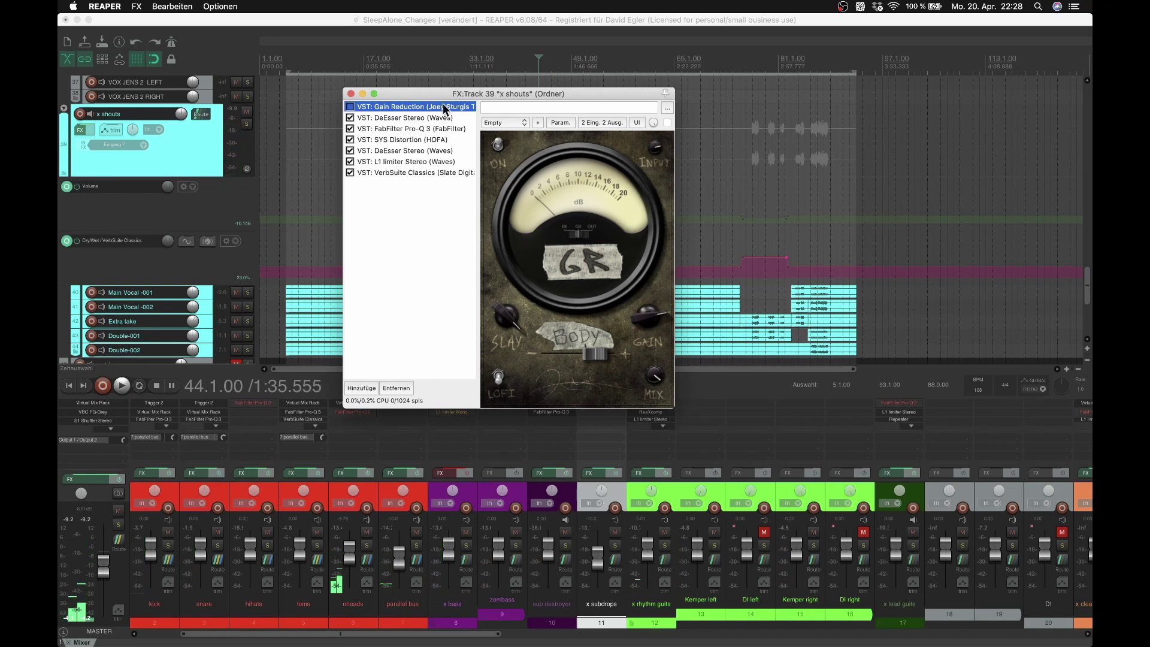
- Switch Gain Reduction on, then close the x shouts effects window
drag(452, 94, 672, 132)
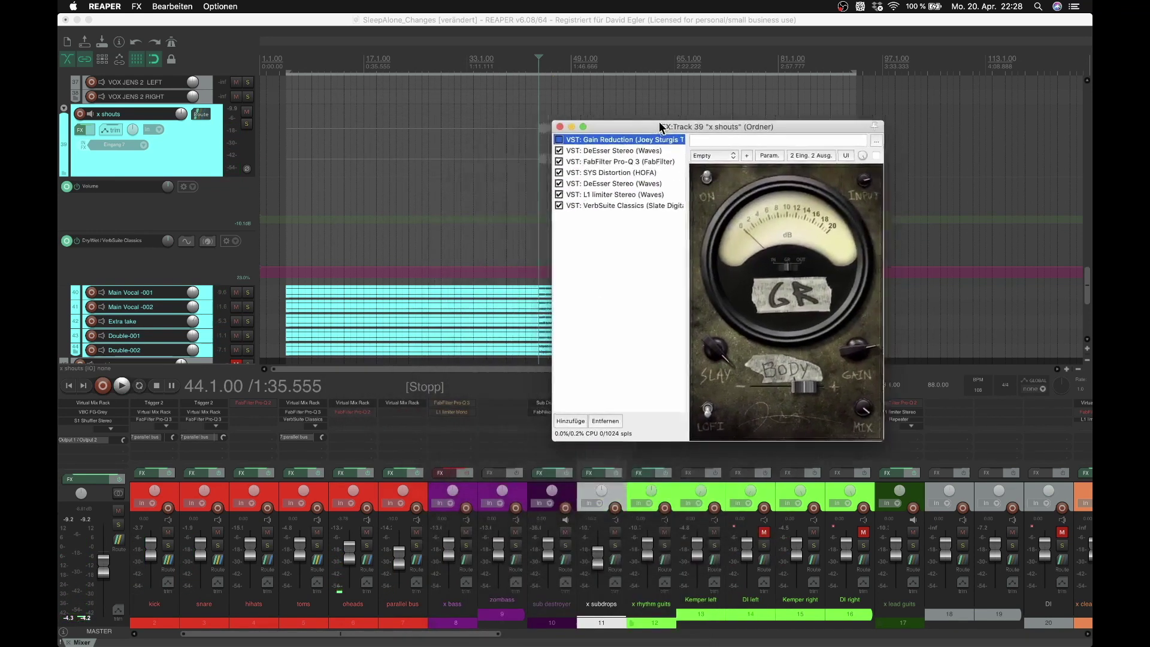
click(569, 145)
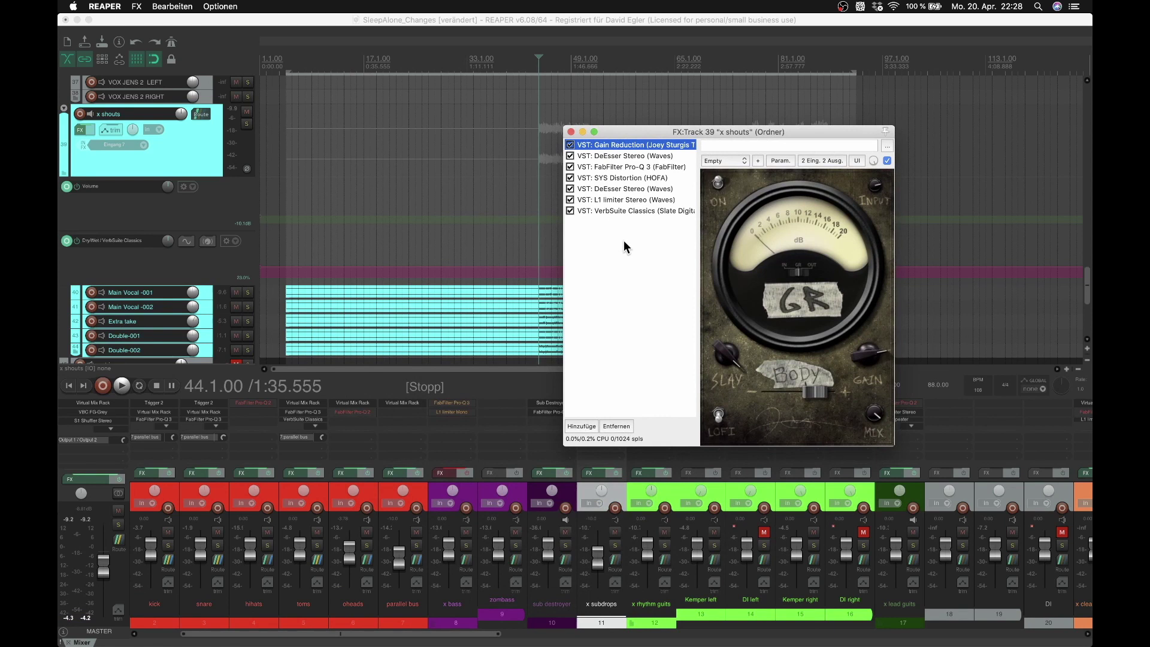
drag(643, 135, 670, 90)
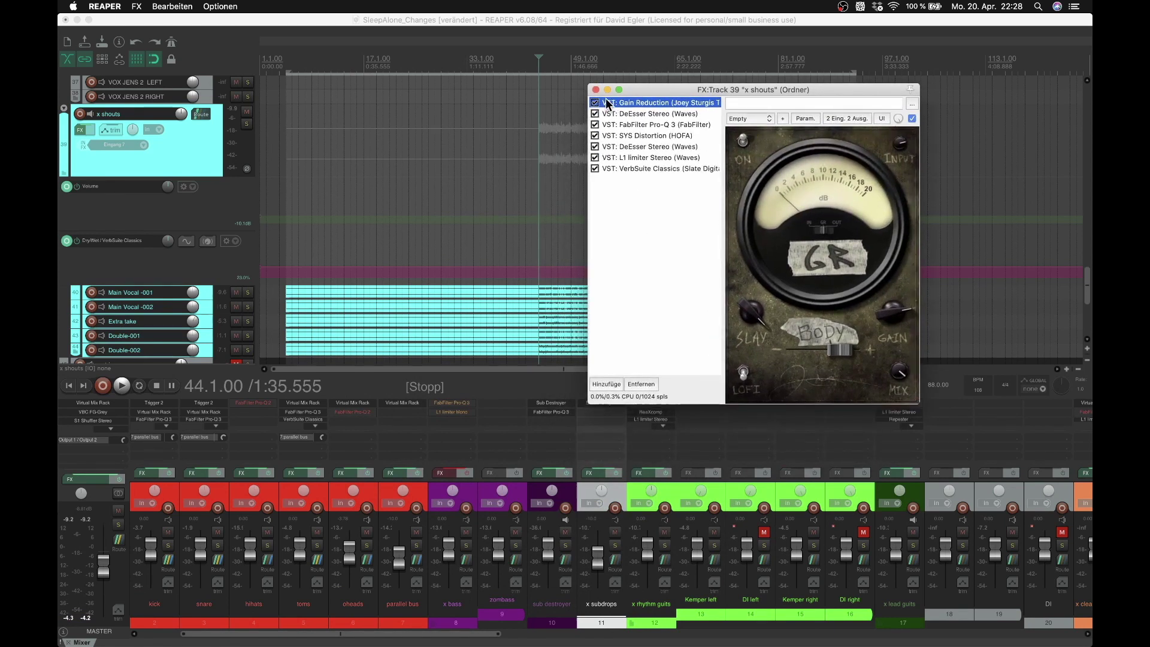
drag(639, 93, 580, 159)
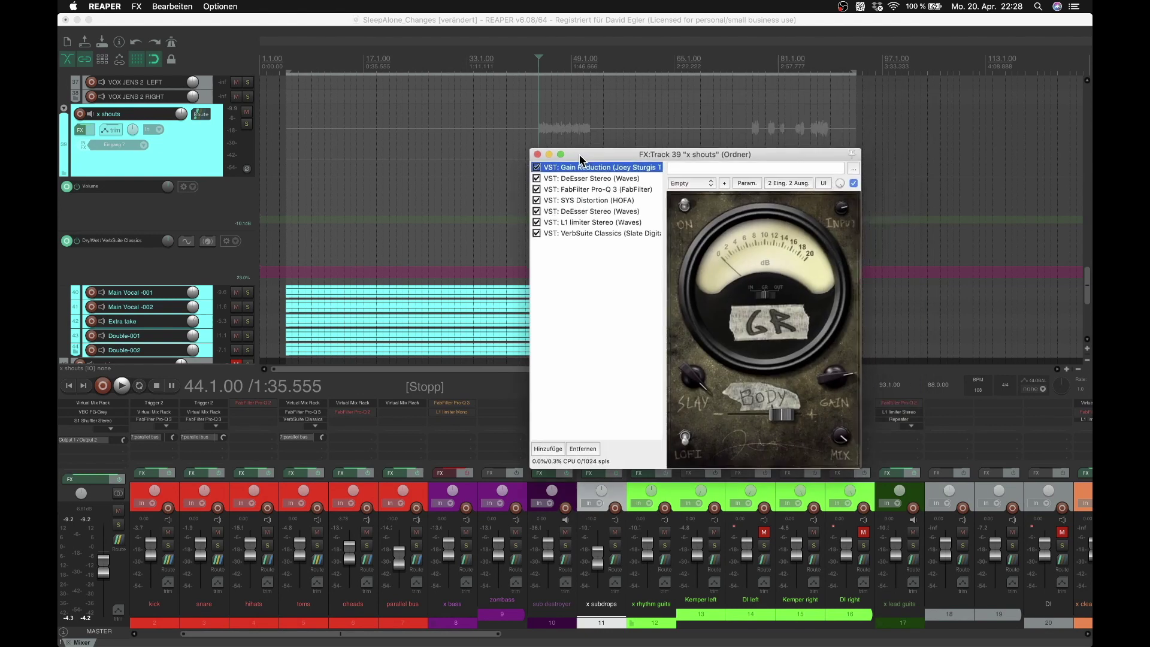
click(538, 155)
click(539, 143)
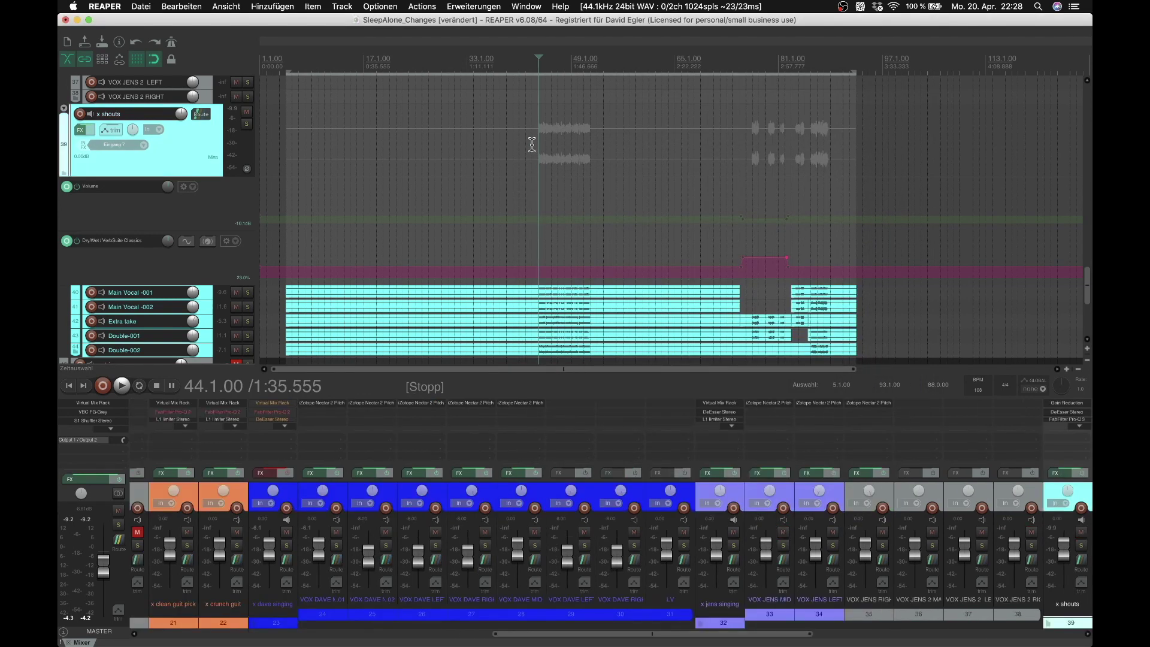
- Compare x shouts with Gain Reduction on and off during playback, ending off
click(83, 130)
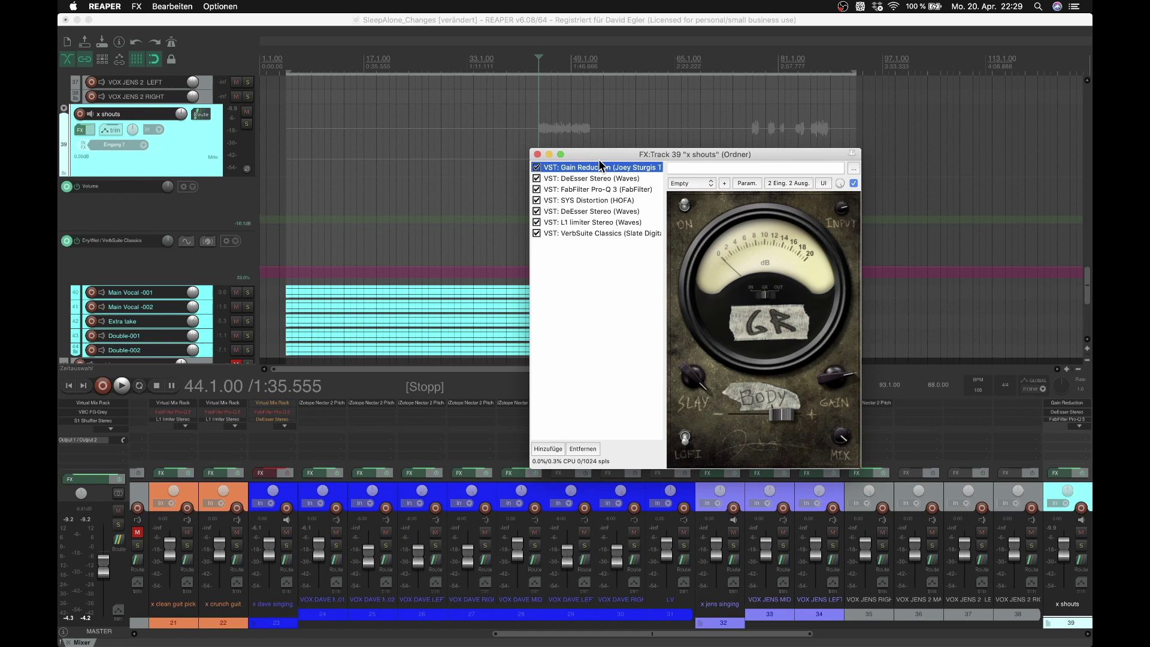
key(space)
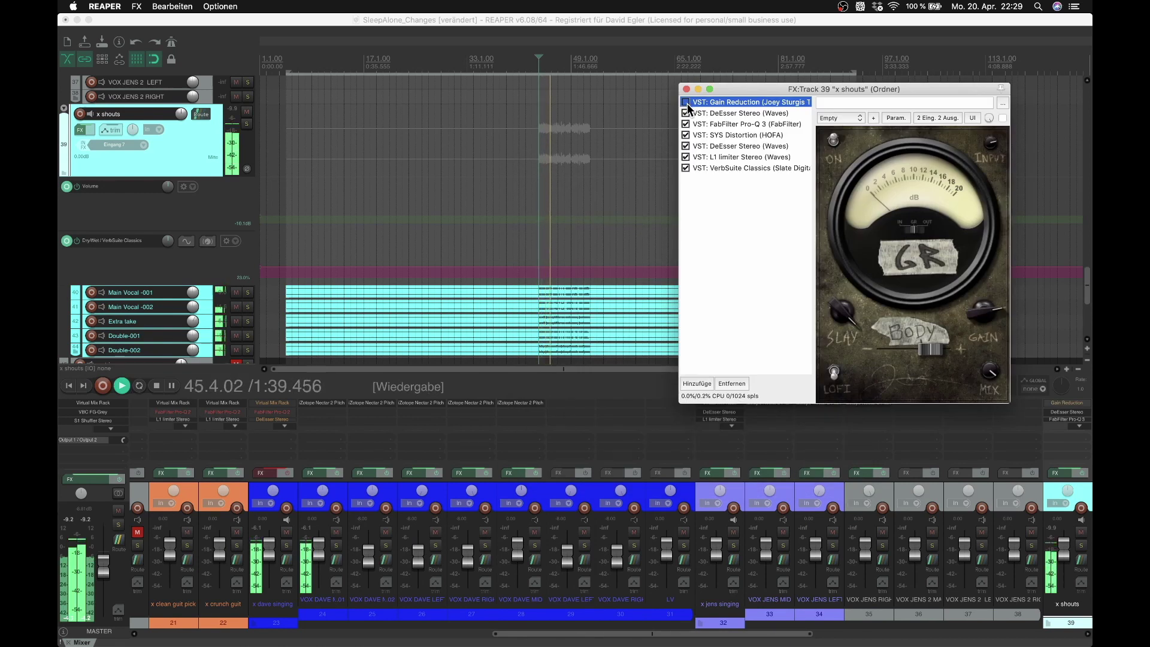
click(685, 103)
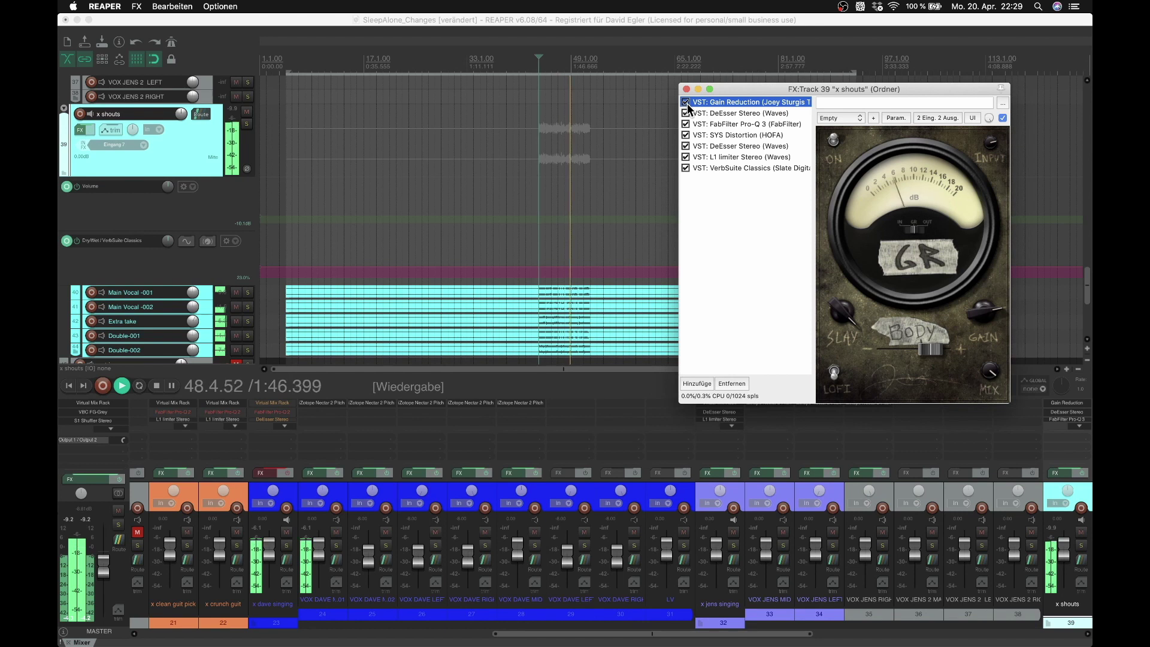
click(685, 102)
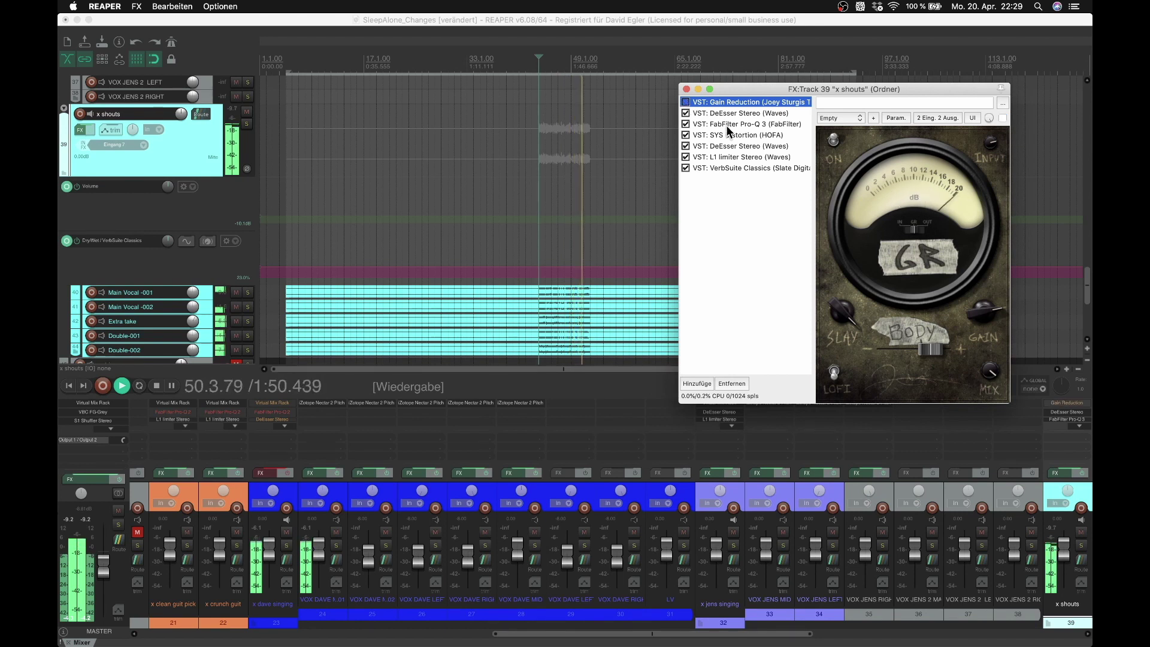
key(space)
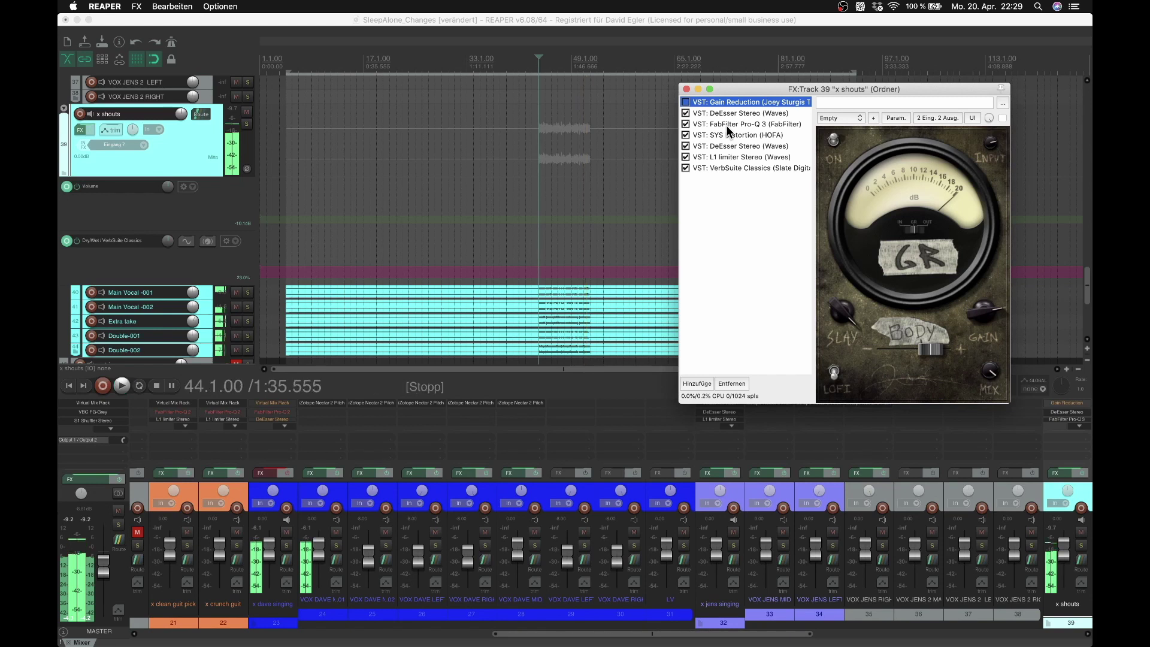